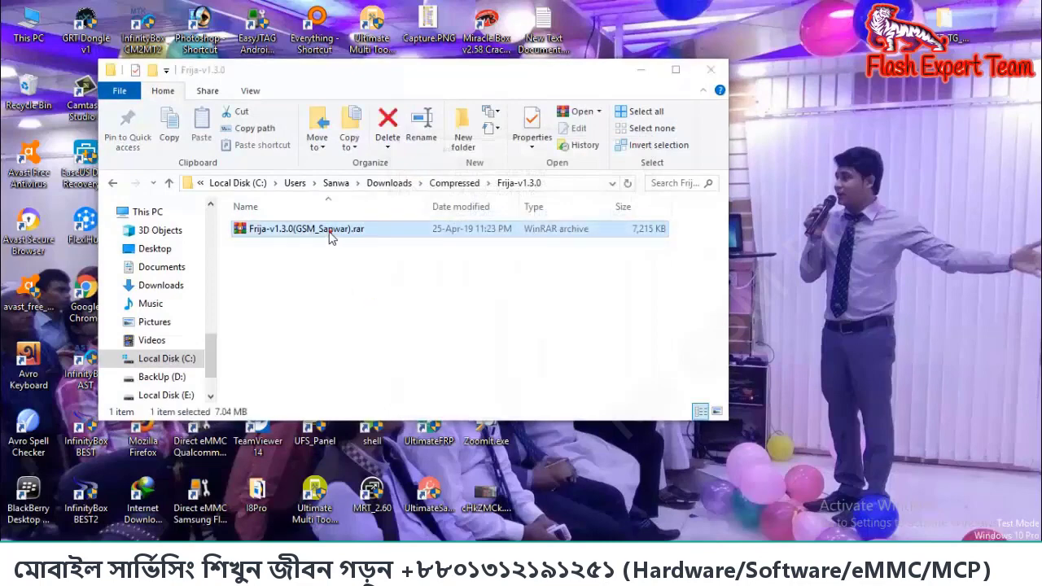
Open Frija-v1.3.0(GSM_Sanwar).rar from the Compressed downloads folder in WinRAR.
{"action": "left_click_drag", "start_coordinate": [909, 246], "coordinate": [926, 391]}
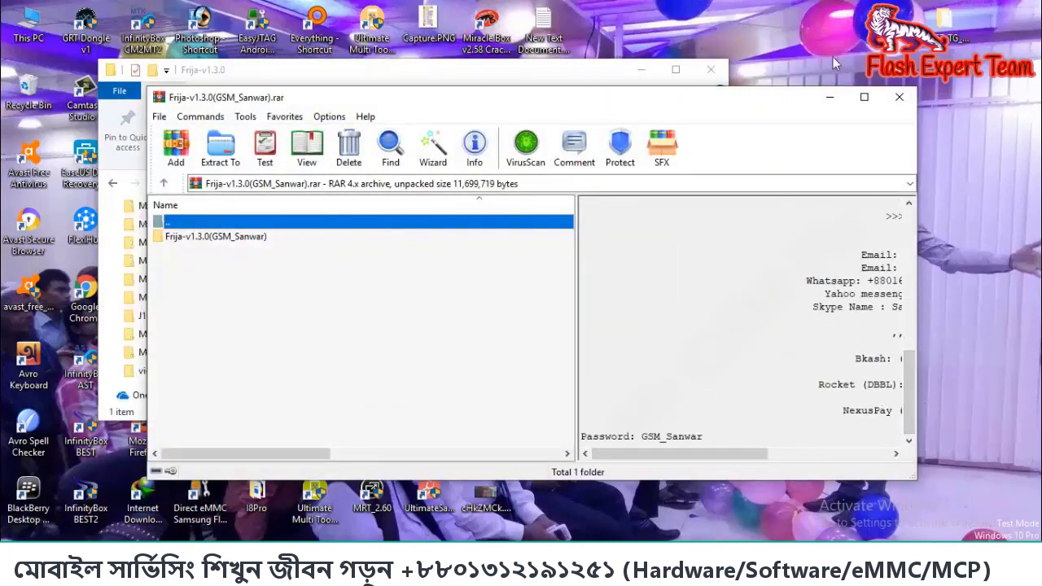
Maximize WinRAR and scroll the archive comment down to the password line.
{"action": "left_click", "coordinate": [864, 97]}
{"action": "scroll", "coordinate": [661, 486], "scroll_direction": "up", "scroll_amount": 6}
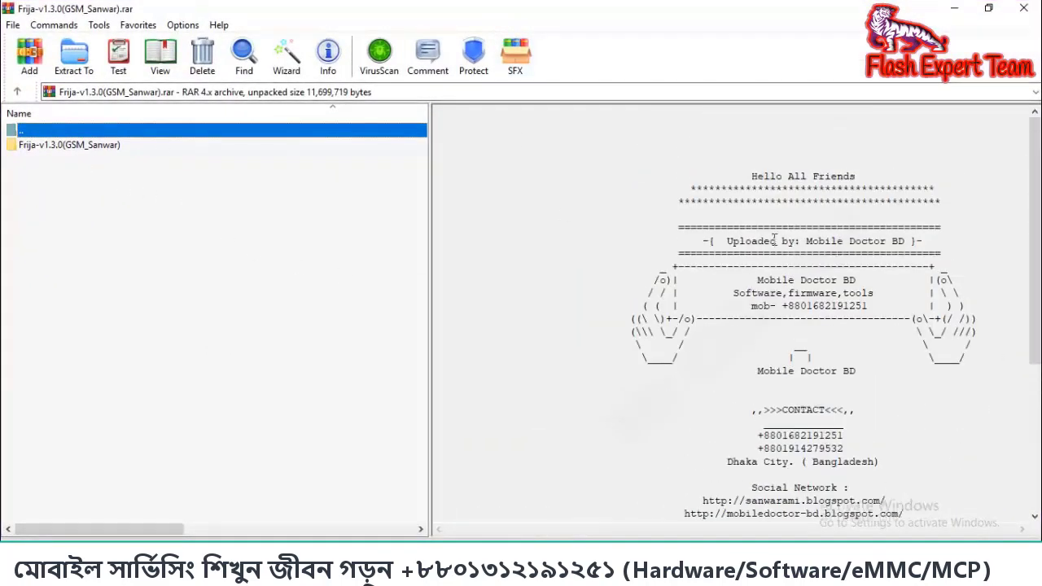
{"action": "left_click_drag", "start_coordinate": [651, 155], "coordinate": [894, 480]}
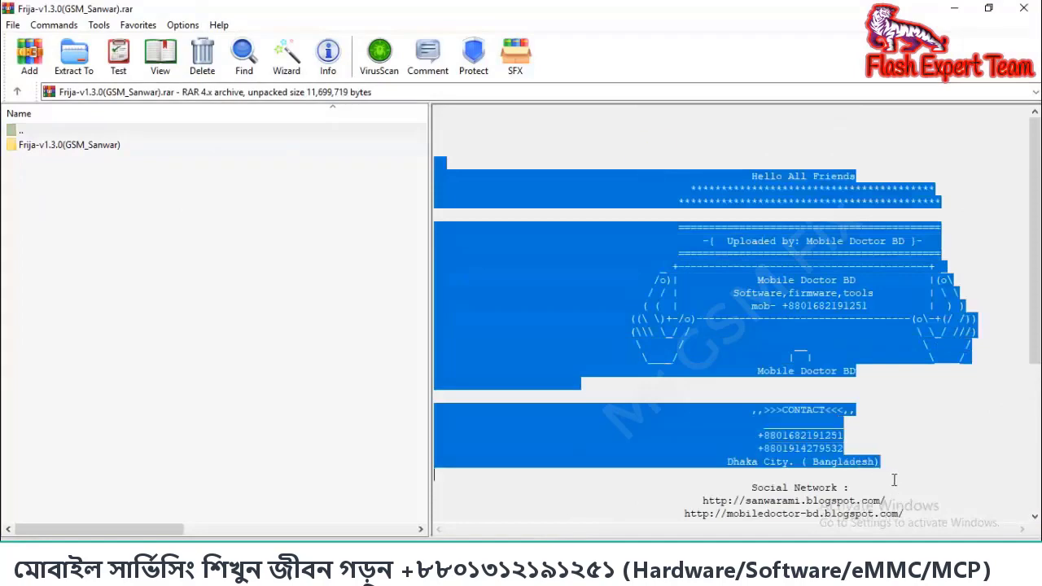
{"action": "left_click", "coordinate": [894, 480]}
{"action": "scroll", "coordinate": [675, 385], "scroll_direction": "down", "scroll_amount": 6}
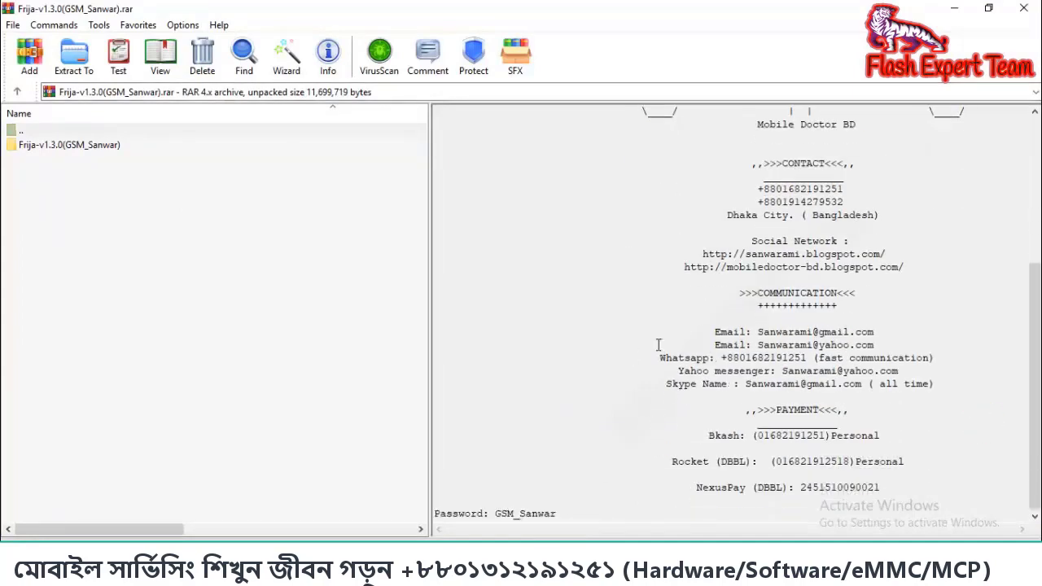
{"action": "mouse_move", "coordinate": [1036, 383]}
{"action": "left_mouse_down"}
{"action": "mouse_move", "coordinate": [1035, 236]}
{"action": "mouse_move", "coordinate": [1035, 390]}
{"action": "left_mouse_up"}
Copy the archive password from the comment and close WinRAR.
{"action": "left_click", "coordinate": [496, 515]}
{"action": "left_click_drag", "start_coordinate": [501, 522], "coordinate": [564, 523]}
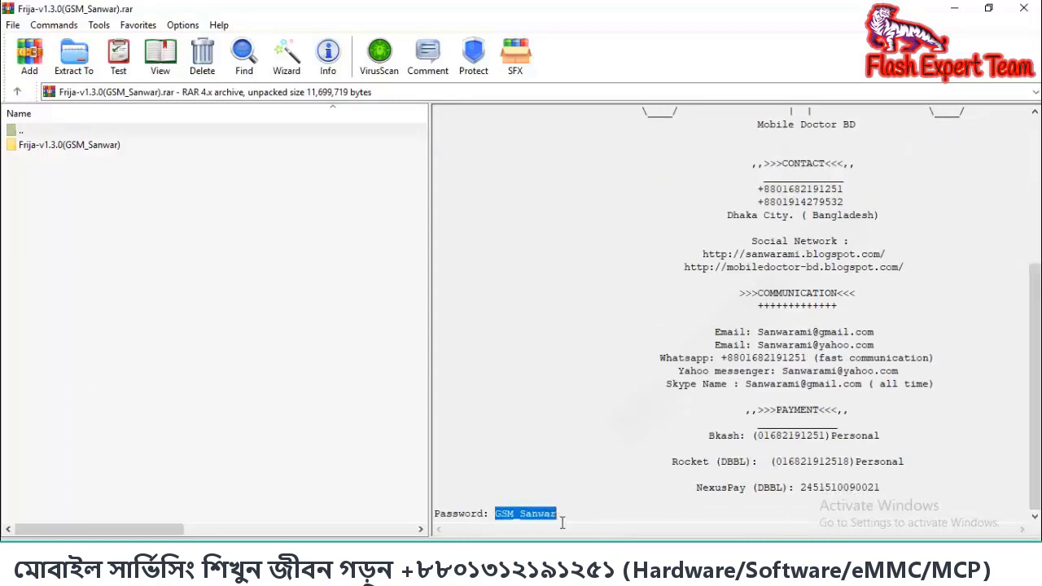
{"action": "right_click", "coordinate": [542, 515]}
{"action": "left_click", "coordinate": [579, 396]}
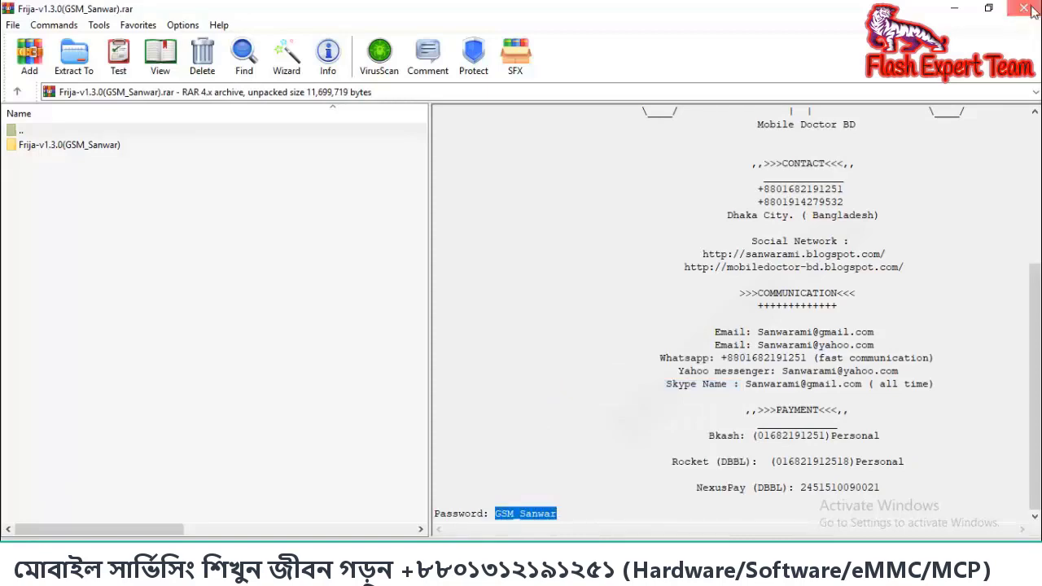
{"action": "left_click", "coordinate": [1027, 10]}
Extract the Frija archive here using the pasted archive password.
{"action": "right_click", "coordinate": [288, 236]}
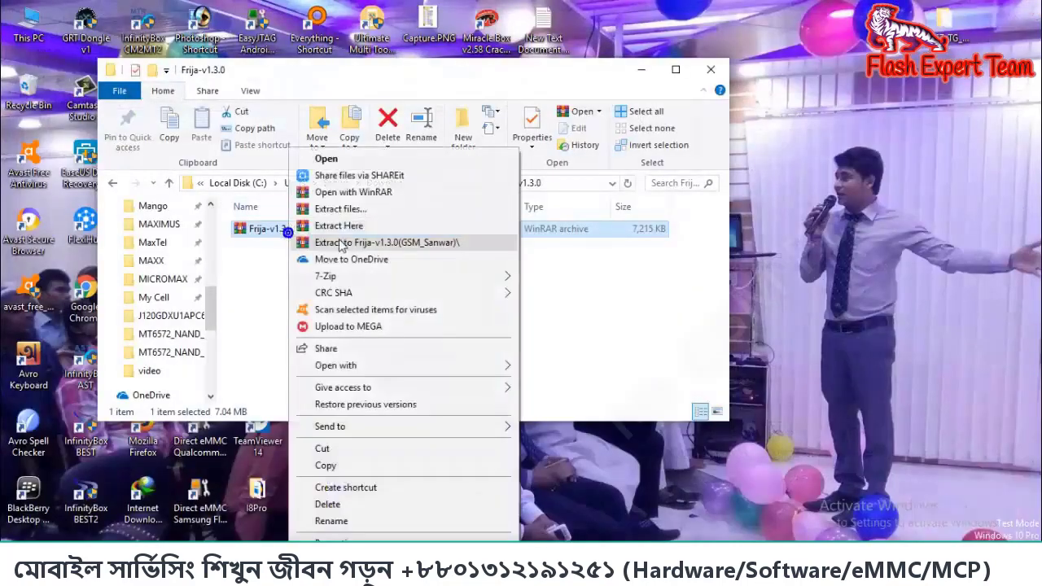
{"action": "left_click", "coordinate": [358, 225]}
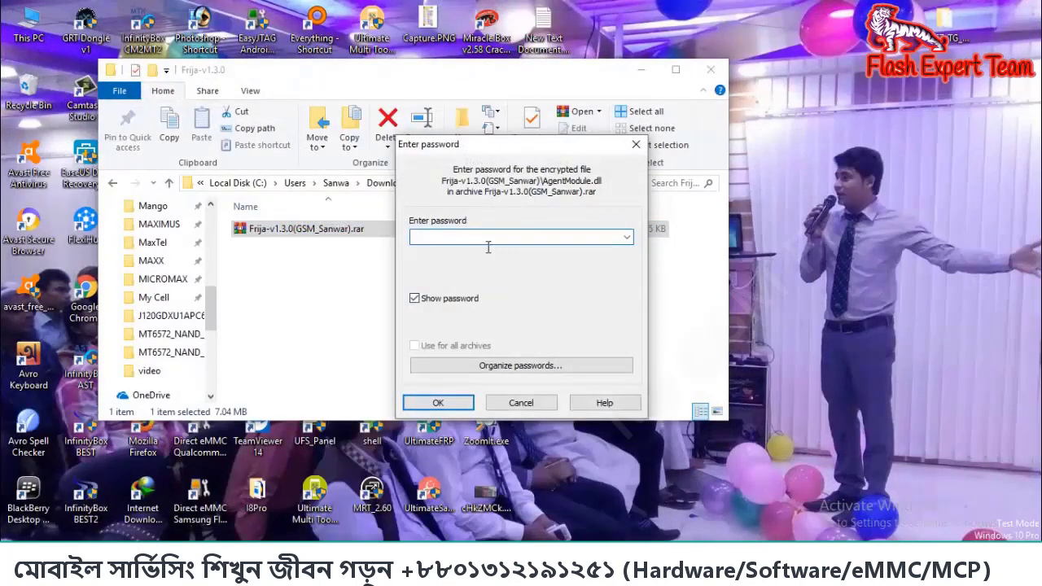
{"action": "right_click", "coordinate": [489, 244]}
{"action": "left_click", "coordinate": [525, 301]}
{"action": "left_click", "coordinate": [438, 403]}
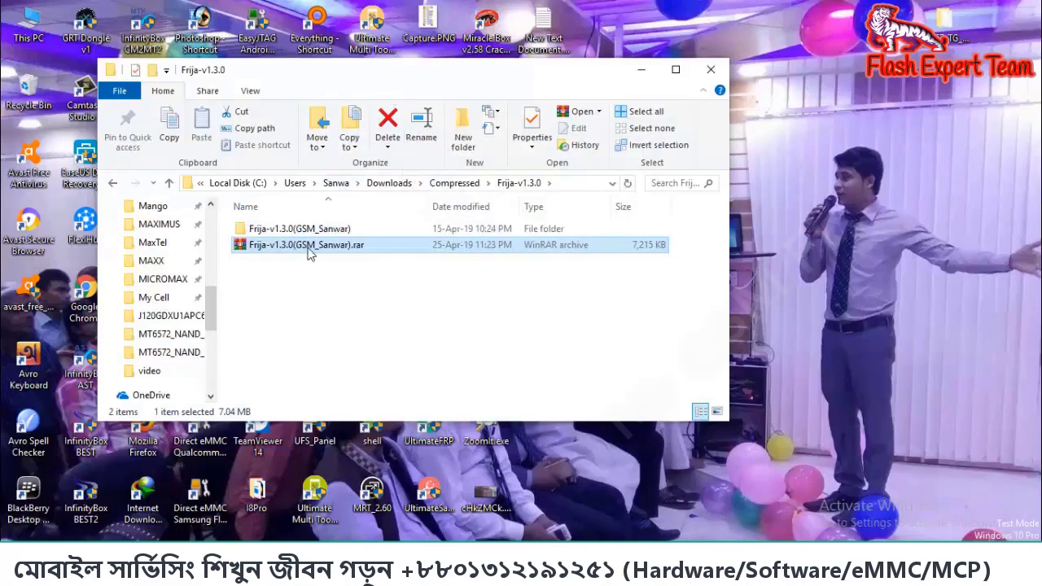
Open the extracted Frija-v1.3.0(GSM_Sanwar) folder and select Frija.exe.
{"action": "double_click", "coordinate": [309, 229]}
{"action": "left_click_drag", "start_coordinate": [393, 73], "coordinate": [384, 48]}
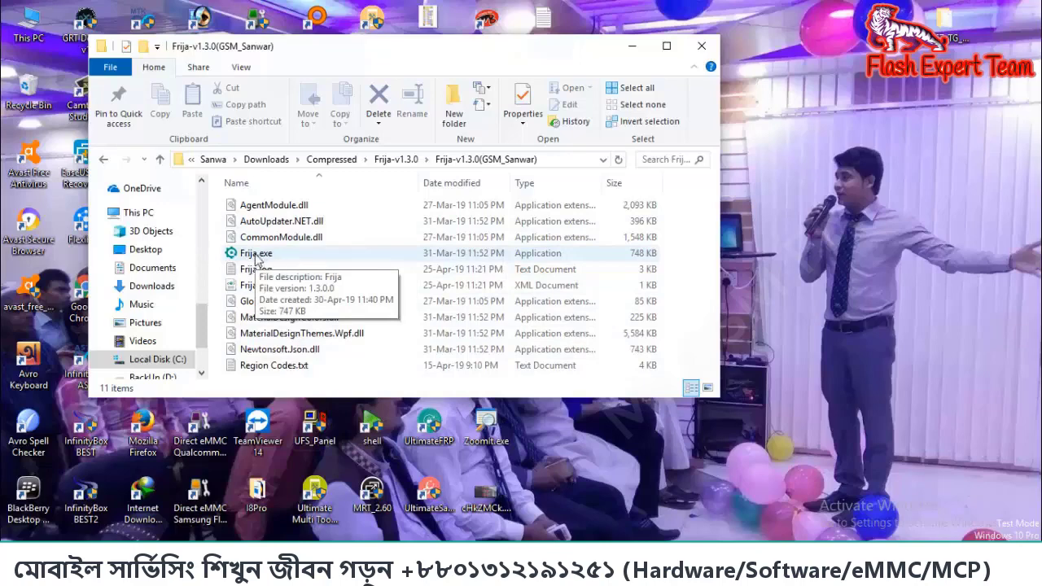
{"action": "left_click", "coordinate": [259, 255]}
Launch Frija.exe, place it beside the folder window, and box the Model field in red.
{"action": "key", "text": "Return"}
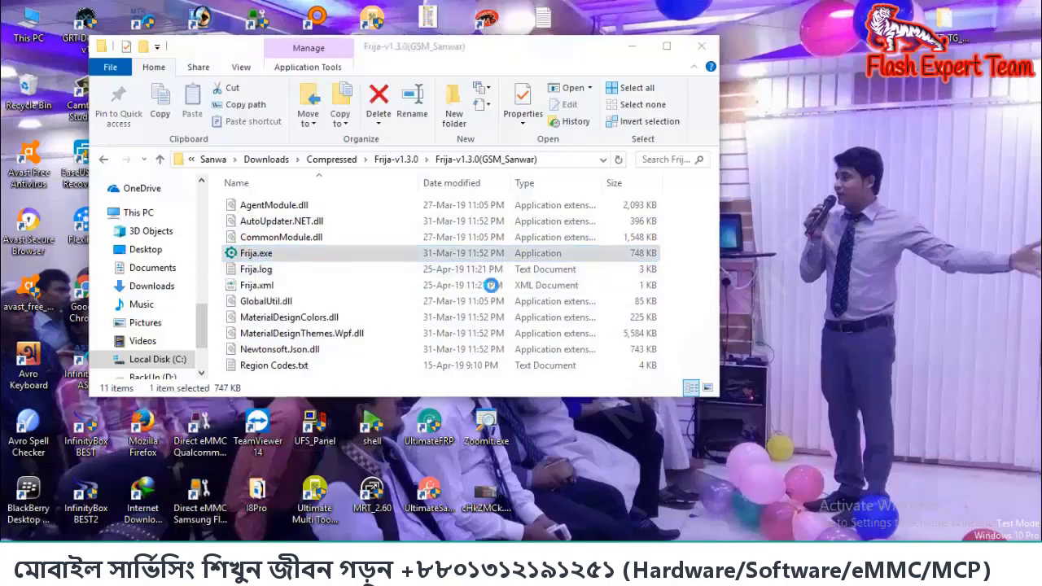
{"action": "left_click_drag", "start_coordinate": [277, 58], "coordinate": [661, 77]}
{"action": "left_click_drag", "start_coordinate": [436, 50], "coordinate": [320, 50]}
{"action": "left_click_drag", "start_coordinate": [683, 86], "coordinate": [546, 46]}
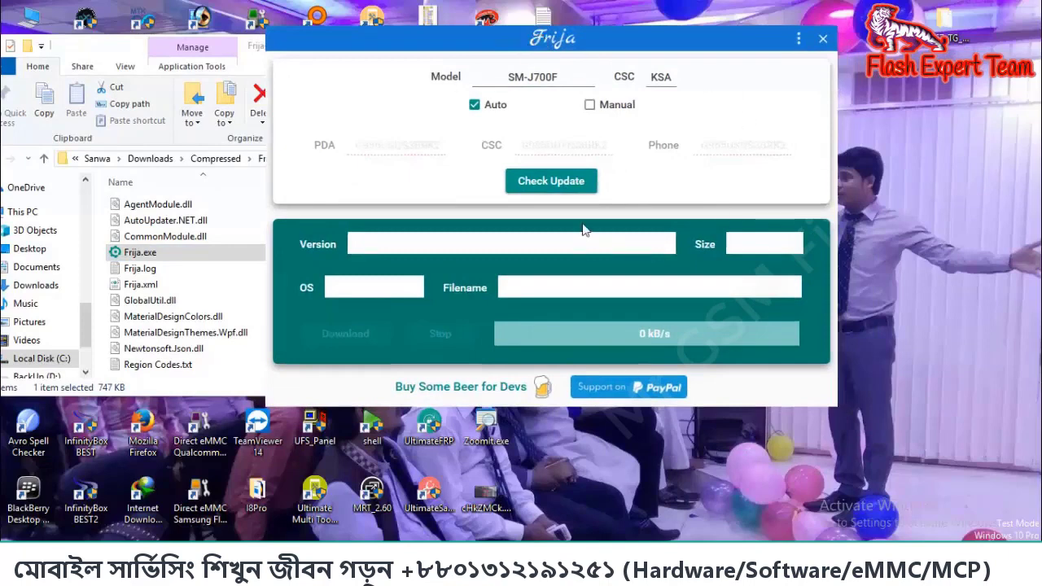
{"action": "left_click_drag", "start_coordinate": [601, 47], "coordinate": [562, 42]}
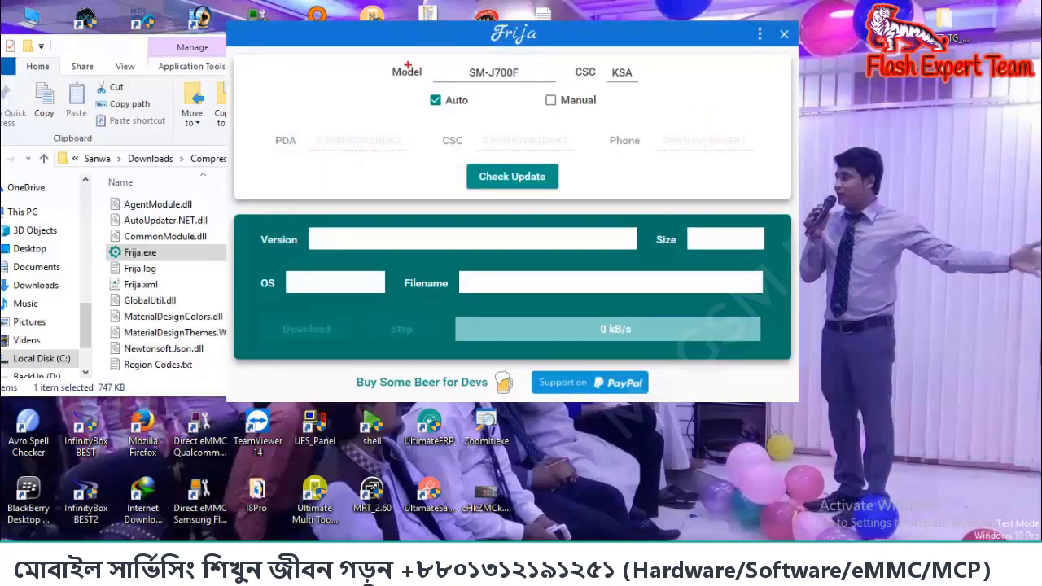
{"action": "left_click_drag", "start_coordinate": [383, 60], "coordinate": [567, 86]}
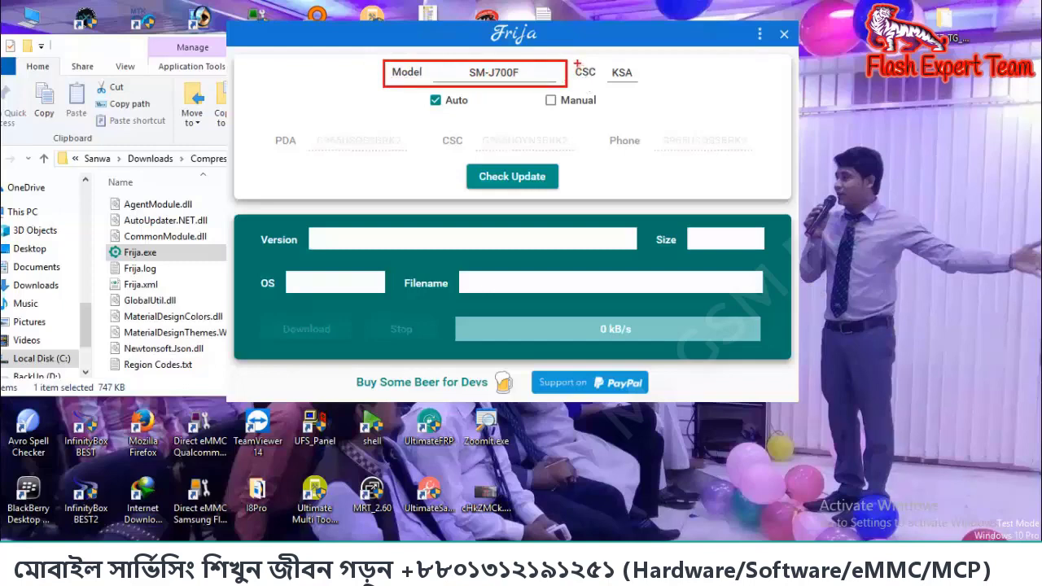
Box the CSC field, Auto option and update check in red, crossing out Manual.
{"action": "mouse_move", "coordinate": [573, 62]}
{"action": "left_mouse_down"}
{"action": "mouse_move", "coordinate": [595, 86]}
{"action": "mouse_move", "coordinate": [649, 85]}
{"action": "left_mouse_up"}
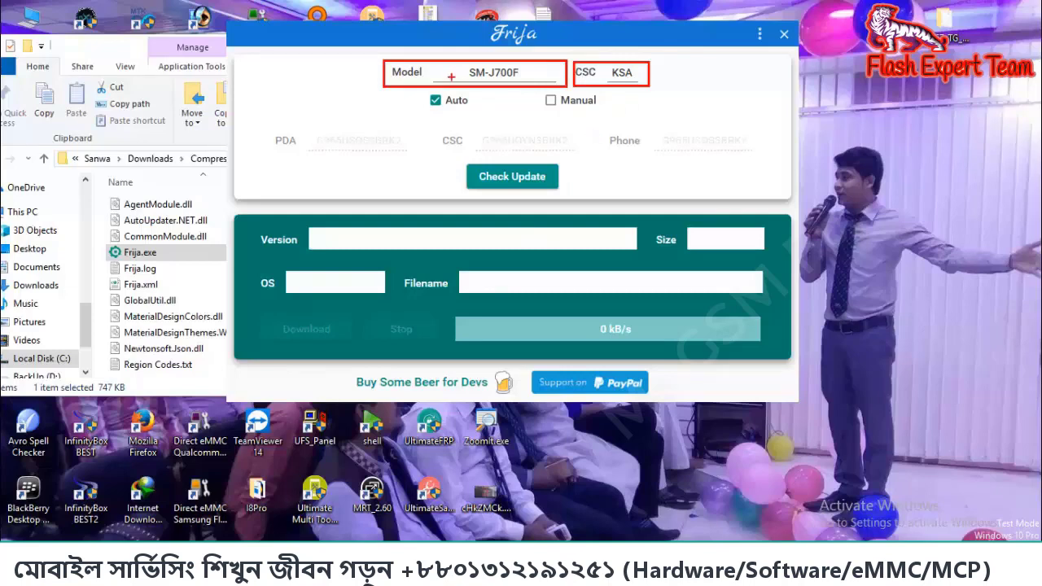
{"action": "left_click_drag", "start_coordinate": [421, 92], "coordinate": [478, 110]}
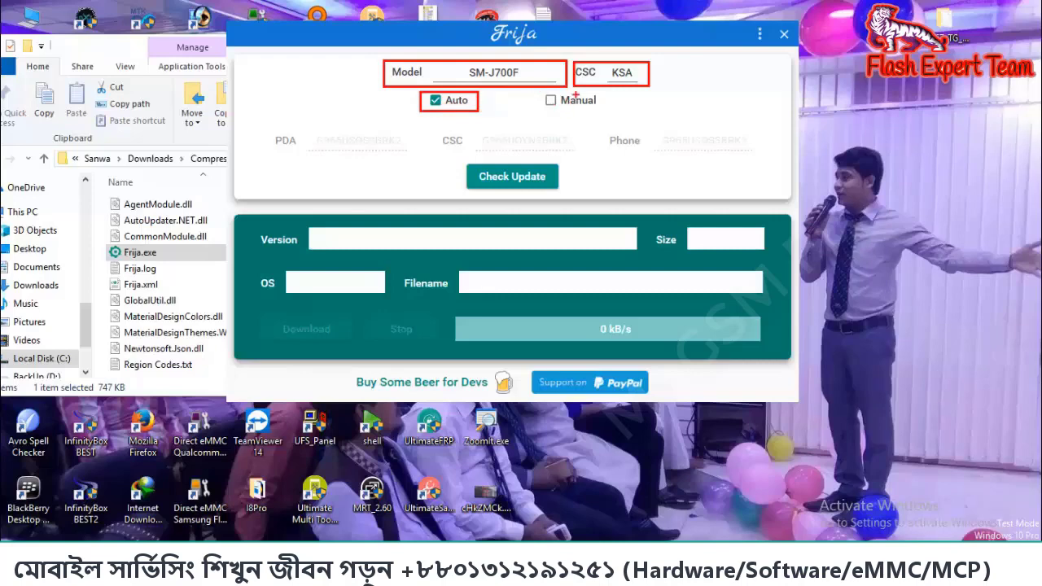
{"action": "mouse_move", "coordinate": [586, 86]}
{"action": "left_mouse_down"}
{"action": "mouse_move", "coordinate": [540, 110]}
{"action": "mouse_move", "coordinate": [597, 109]}
{"action": "left_mouse_up"}
{"action": "mouse_move", "coordinate": [450, 156]}
{"action": "left_mouse_down"}
{"action": "mouse_move", "coordinate": [519, 192]}
{"action": "mouse_move", "coordinate": [569, 195]}
{"action": "left_mouse_up"}
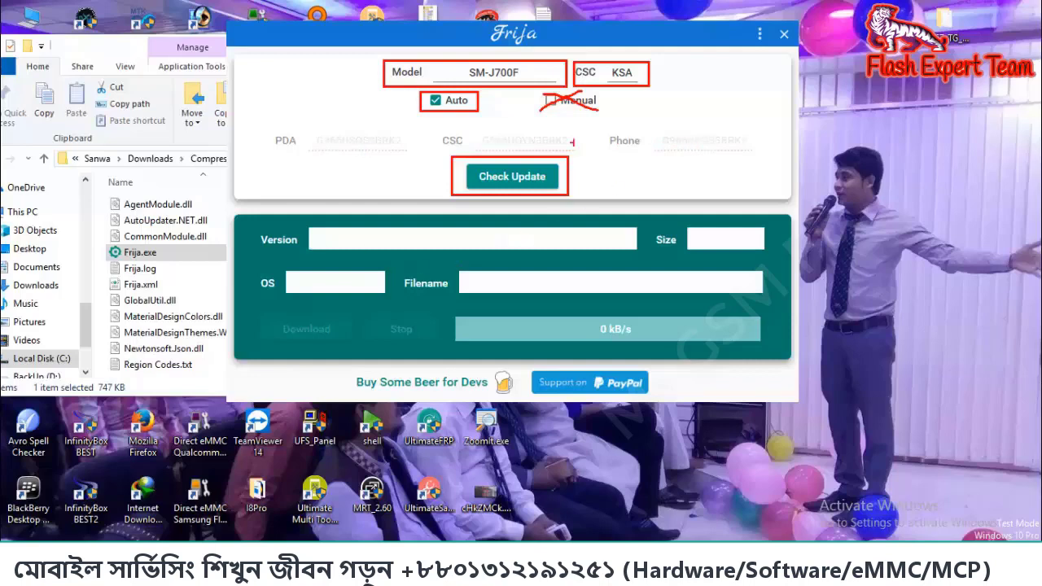
Box the Version, Size and Filename fields in red, then clear all annotations.
{"action": "mouse_move", "coordinate": [251, 221]}
{"action": "left_mouse_down"}
{"action": "mouse_move", "coordinate": [636, 257]}
{"action": "mouse_move", "coordinate": [702, 231]}
{"action": "mouse_move", "coordinate": [742, 259]}
{"action": "left_mouse_up"}
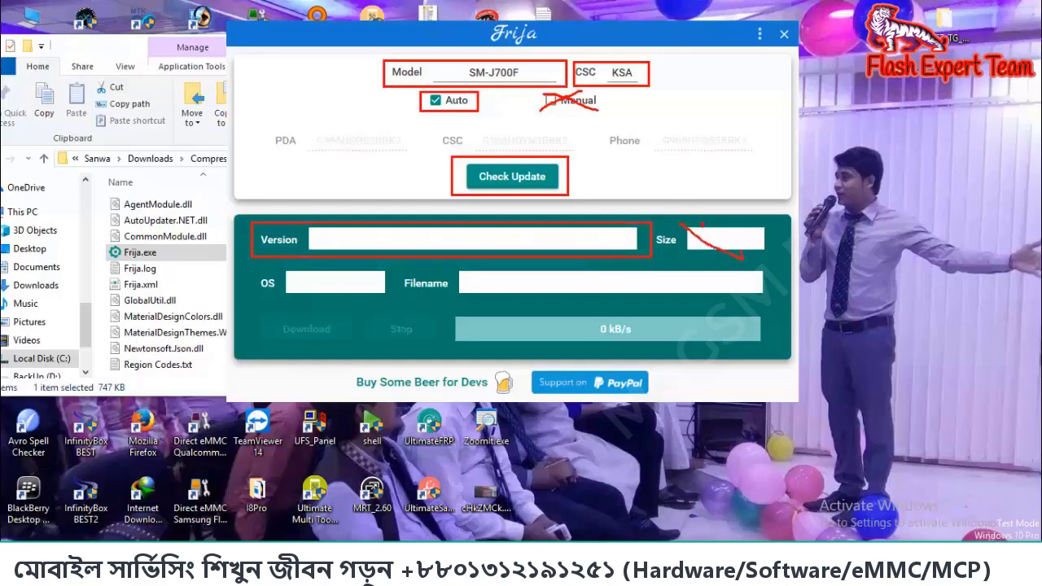
{"action": "mouse_move", "coordinate": [677, 217]}
{"action": "left_mouse_down"}
{"action": "mouse_move", "coordinate": [736, 257]}
{"action": "mouse_move", "coordinate": [774, 257]}
{"action": "left_mouse_up"}
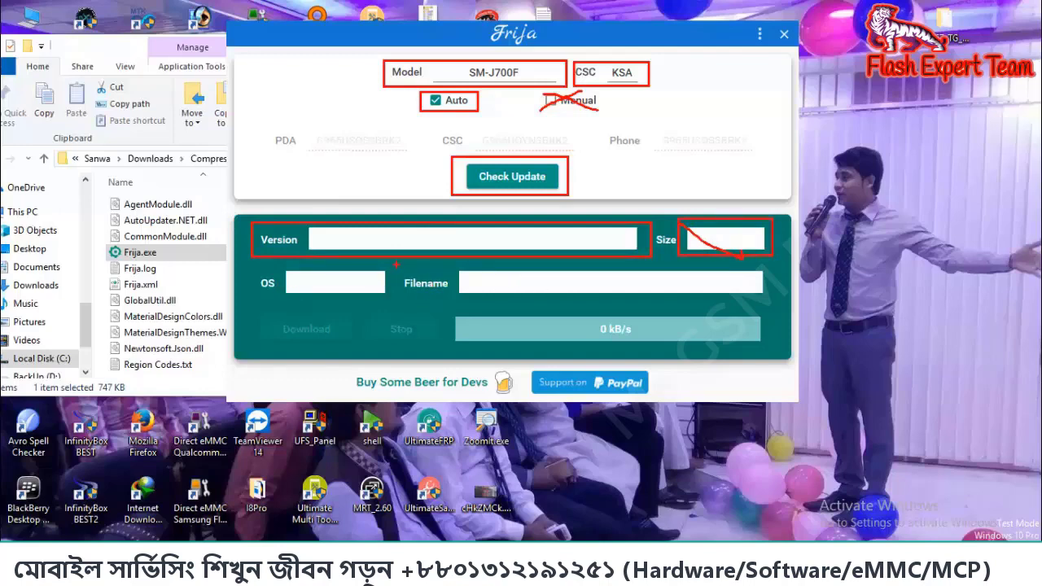
{"action": "left_click_drag", "start_coordinate": [393, 266], "coordinate": [781, 301]}
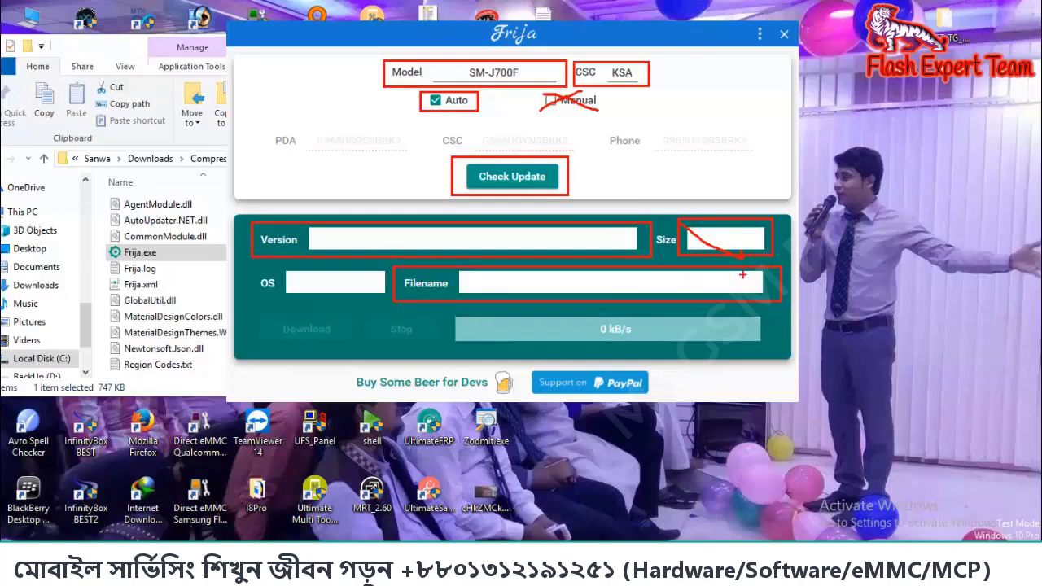
{"action": "key", "text": "Escape"}
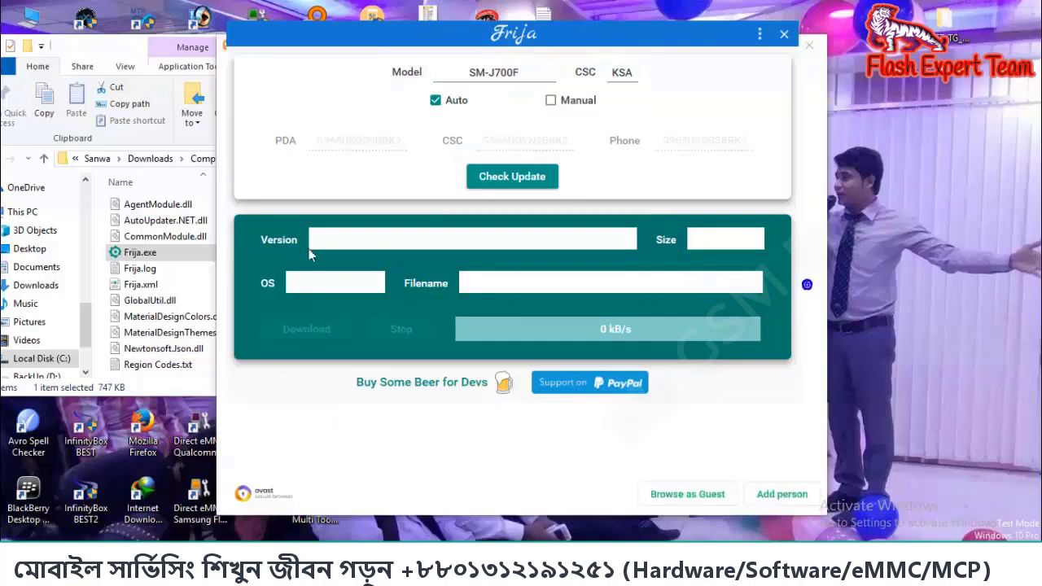
Narrow the Frija folder window and open Region Codes.txt in Notepad.
{"action": "left_click", "coordinate": [120, 49]}
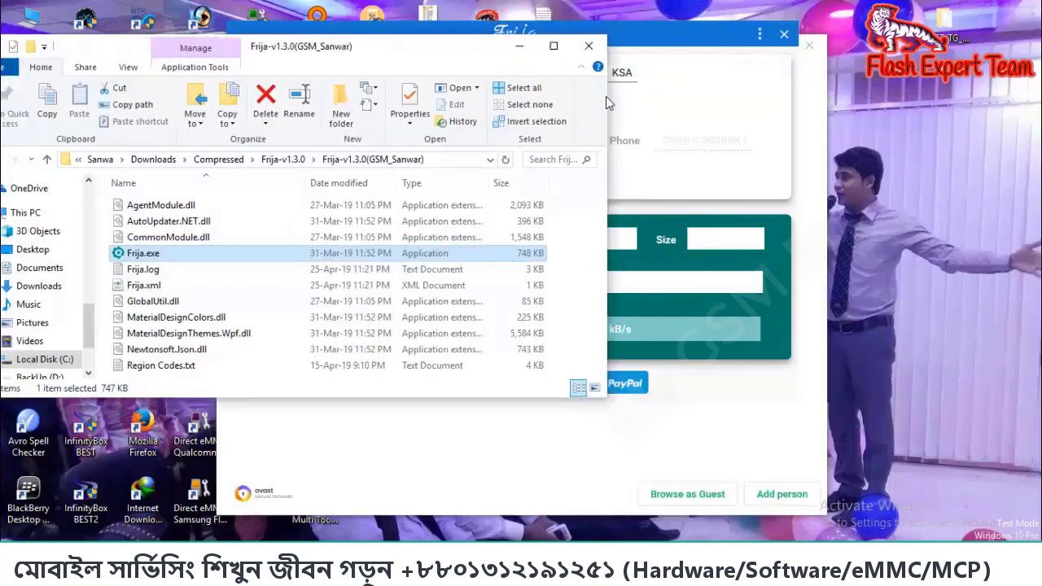
{"action": "left_click_drag", "start_coordinate": [602, 96], "coordinate": [318, 96]}
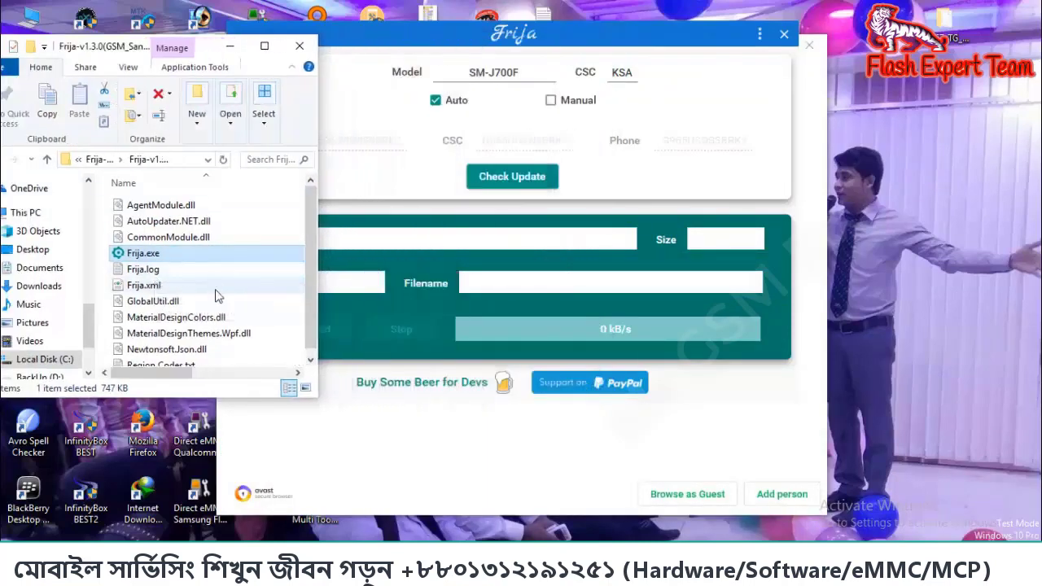
{"action": "scroll", "coordinate": [217, 295], "scroll_direction": "down", "scroll_amount": 1}
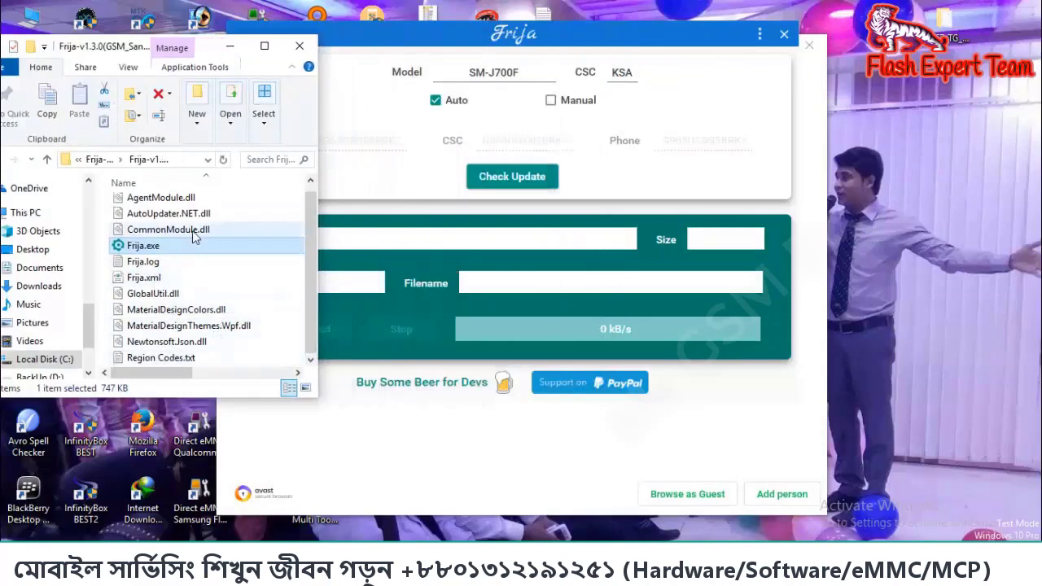
{"action": "double_click", "coordinate": [168, 360]}
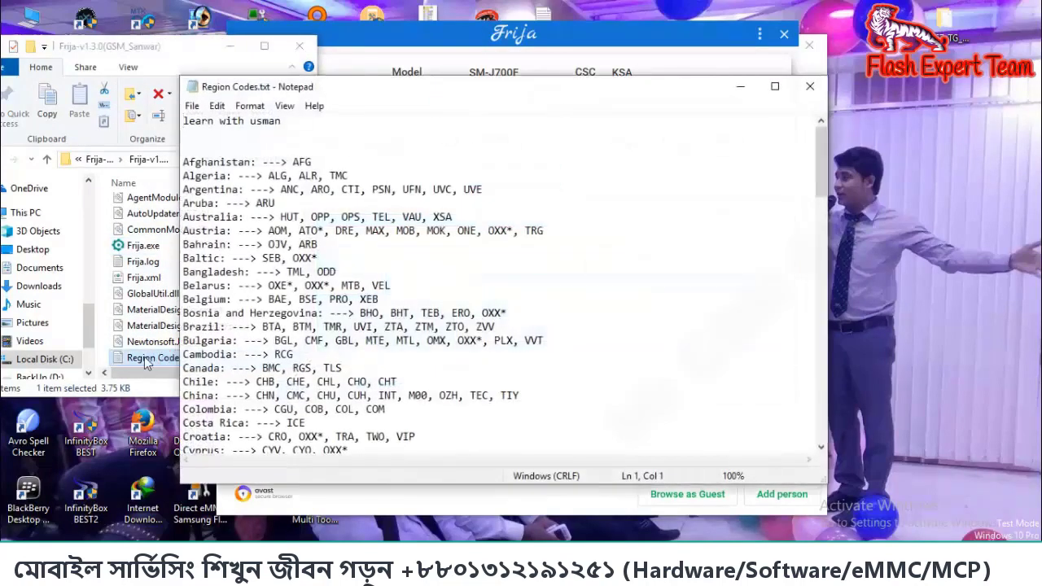
Browse the region list, selecting example entries like Afghanistan AFG, Vietnam XXV and UK ORA.
{"action": "left_click", "coordinate": [99, 149]}
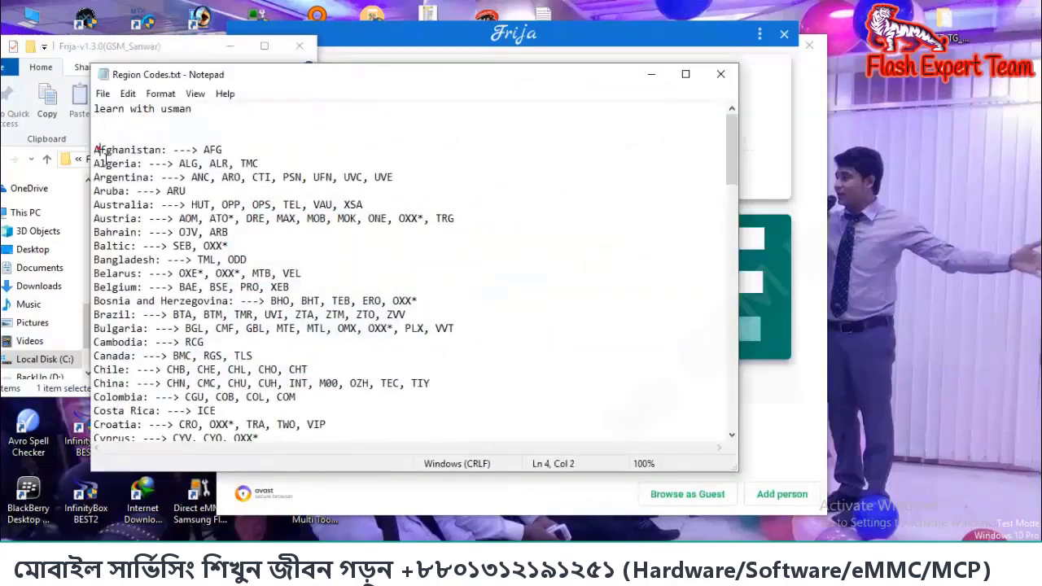
{"action": "left_click_drag", "start_coordinate": [94, 150], "coordinate": [240, 154]}
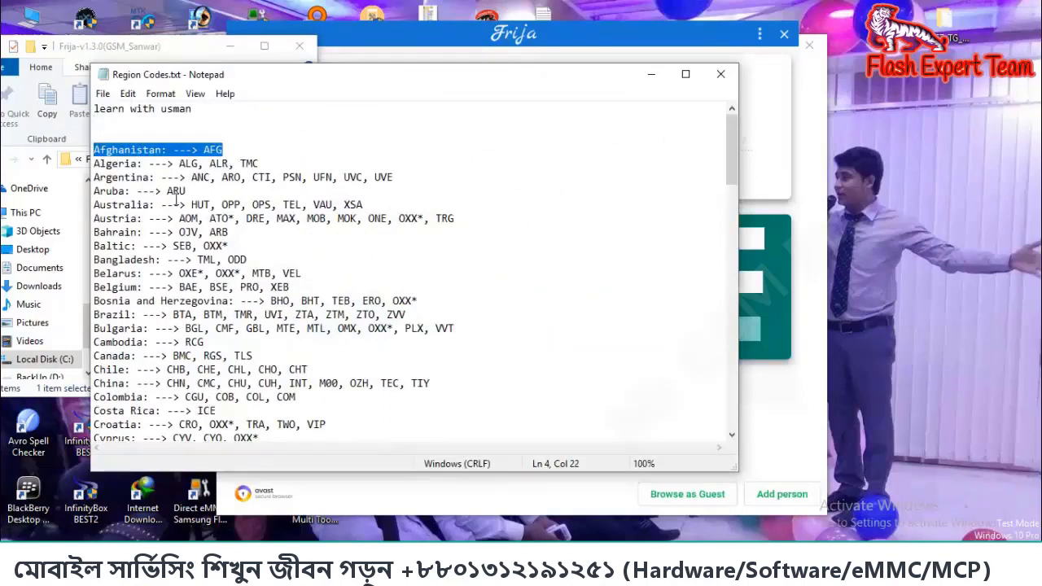
{"action": "left_click_drag", "start_coordinate": [94, 163], "coordinate": [236, 169]}
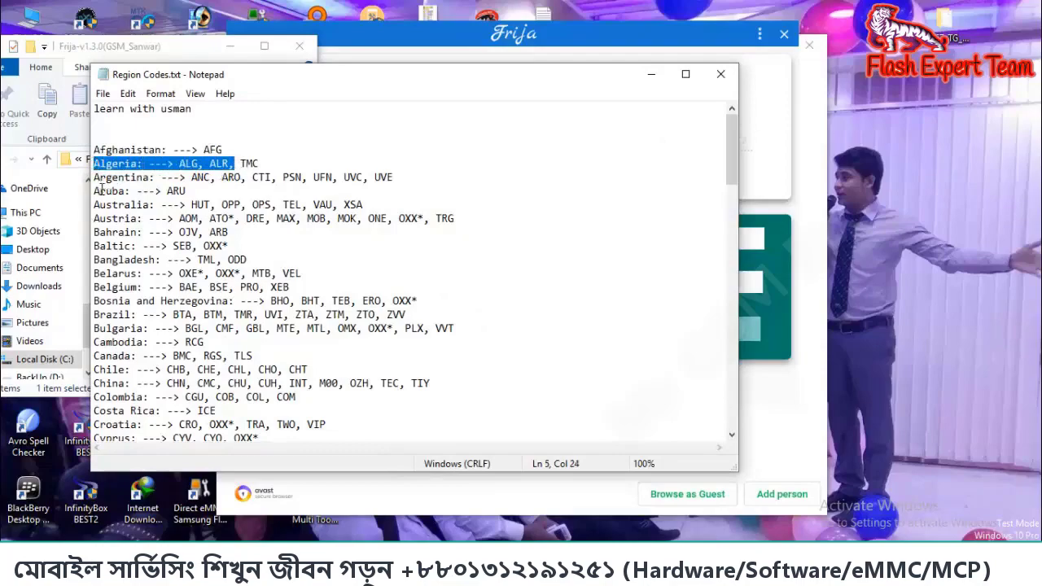
{"action": "left_click_drag", "start_coordinate": [95, 178], "coordinate": [145, 179]}
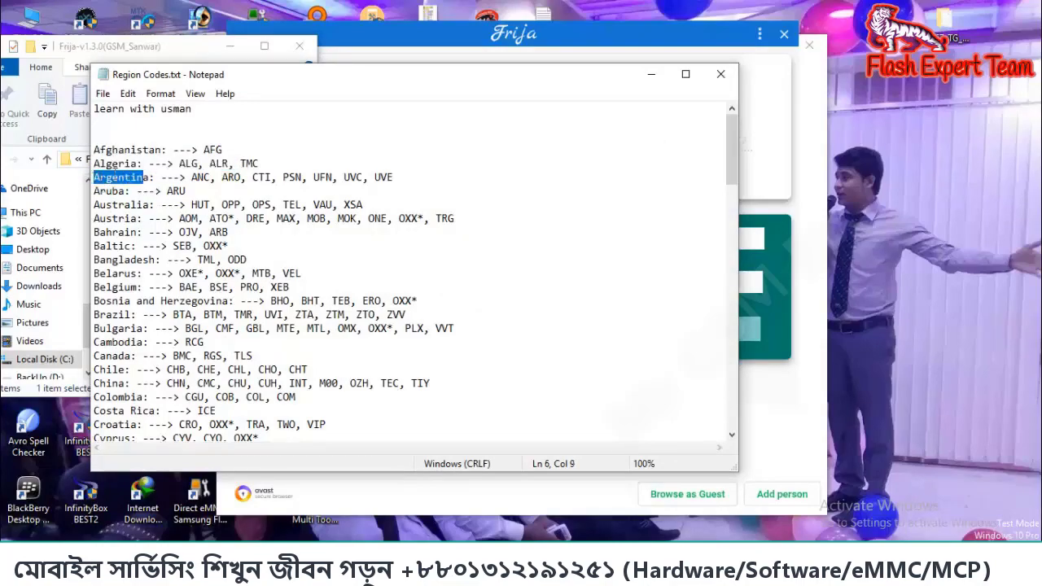
{"action": "scroll", "coordinate": [122, 418], "scroll_direction": "down", "scroll_amount": 20}
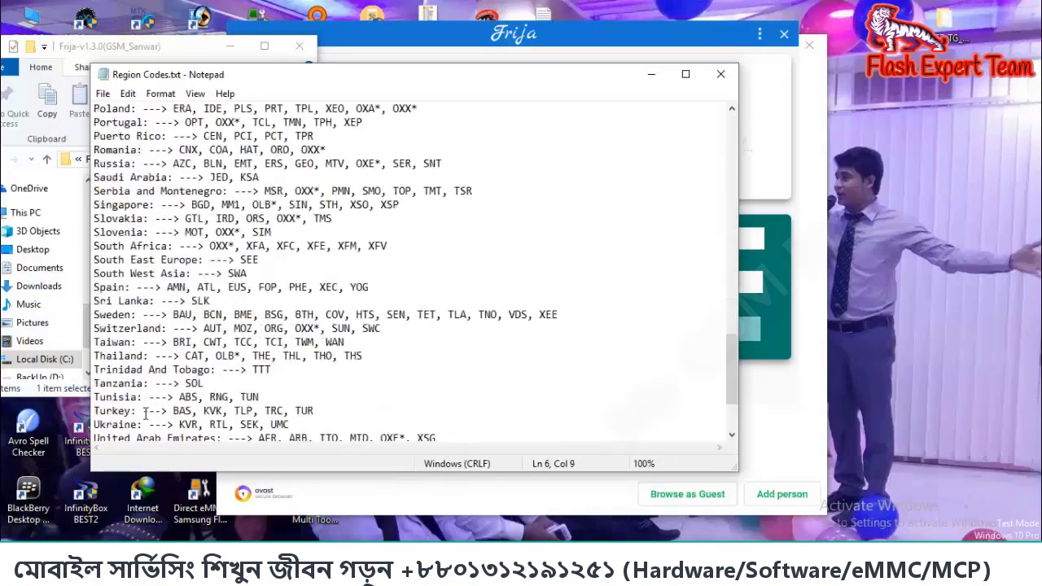
{"action": "double_click", "coordinate": [468, 411]}
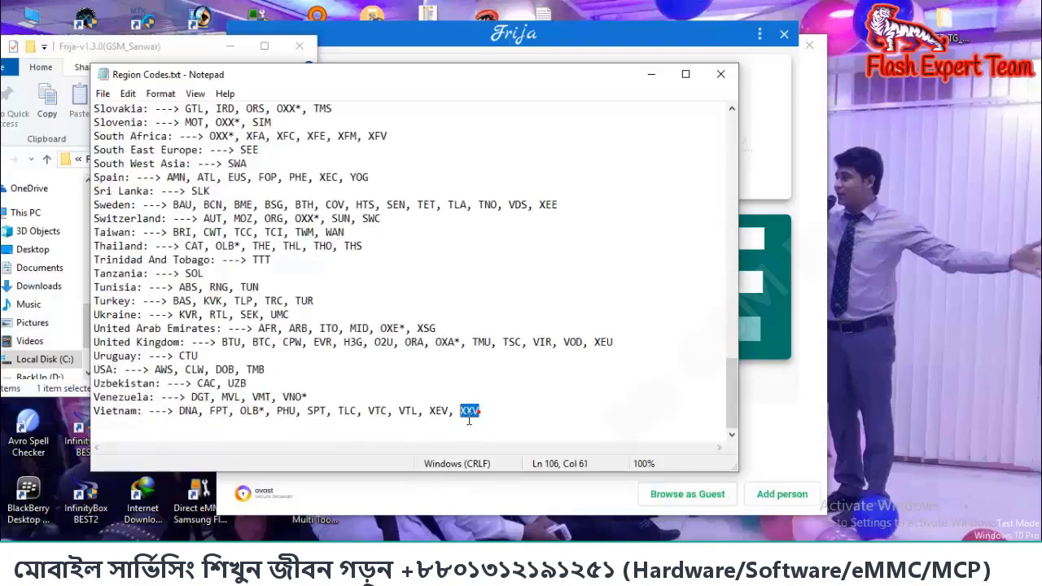
{"action": "double_click", "coordinate": [422, 342]}
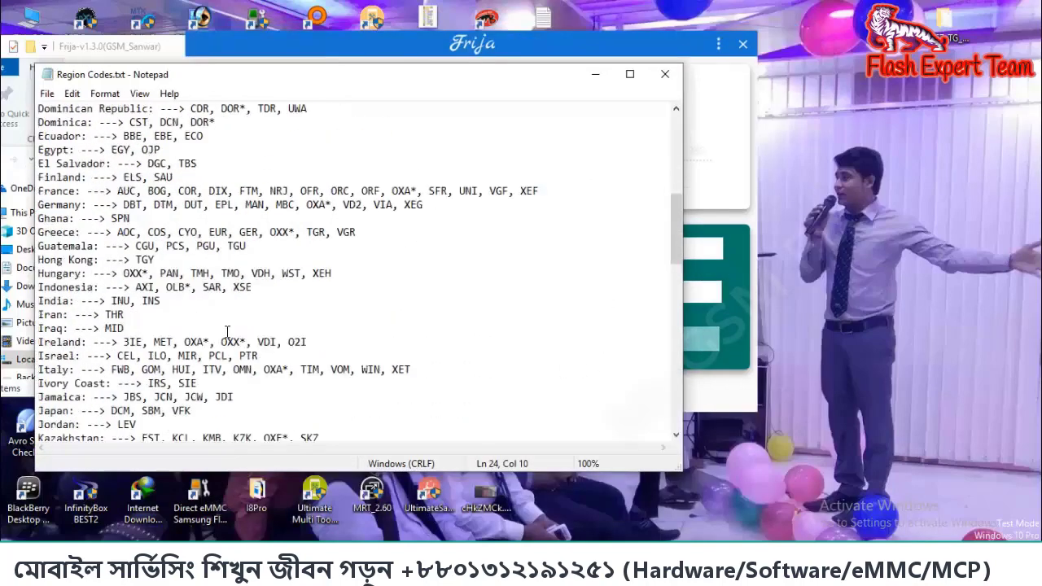
{"action": "scroll", "coordinate": [136, 400], "scroll_direction": "down", "scroll_amount": 15}
{"action": "scroll", "coordinate": [135, 403], "scroll_direction": "down", "scroll_amount": 10}
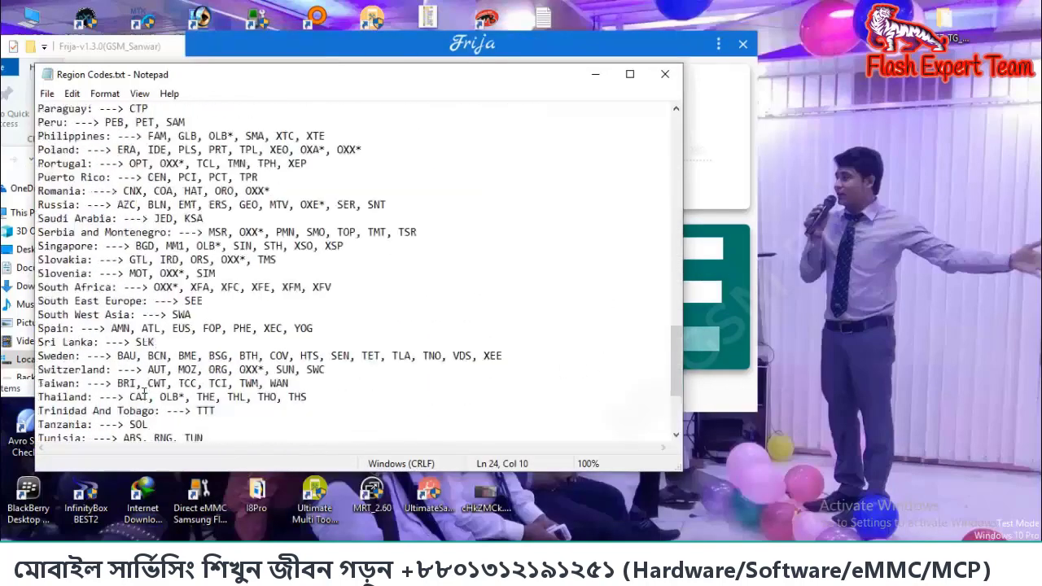
{"action": "scroll", "coordinate": [270, 278], "scroll_direction": "up", "scroll_amount": 4}
{"action": "scroll", "coordinate": [270, 277], "scroll_direction": "up", "scroll_amount": 20}
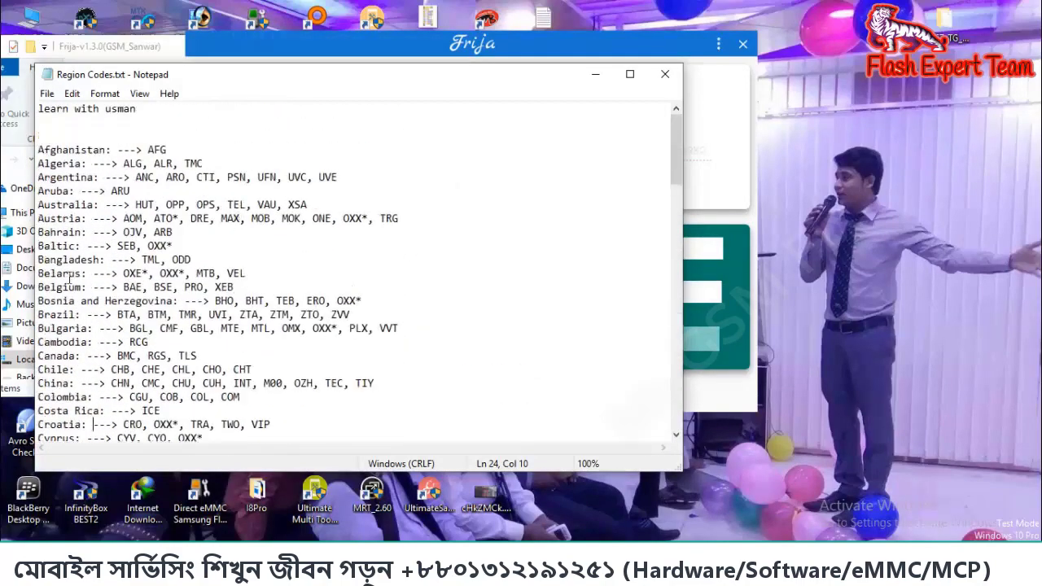
Scroll to the India line and copy its CSC code INS.
{"action": "left_click", "coordinate": [63, 396]}
{"action": "scroll", "coordinate": [339, 370], "scroll_direction": "down", "scroll_amount": 3}
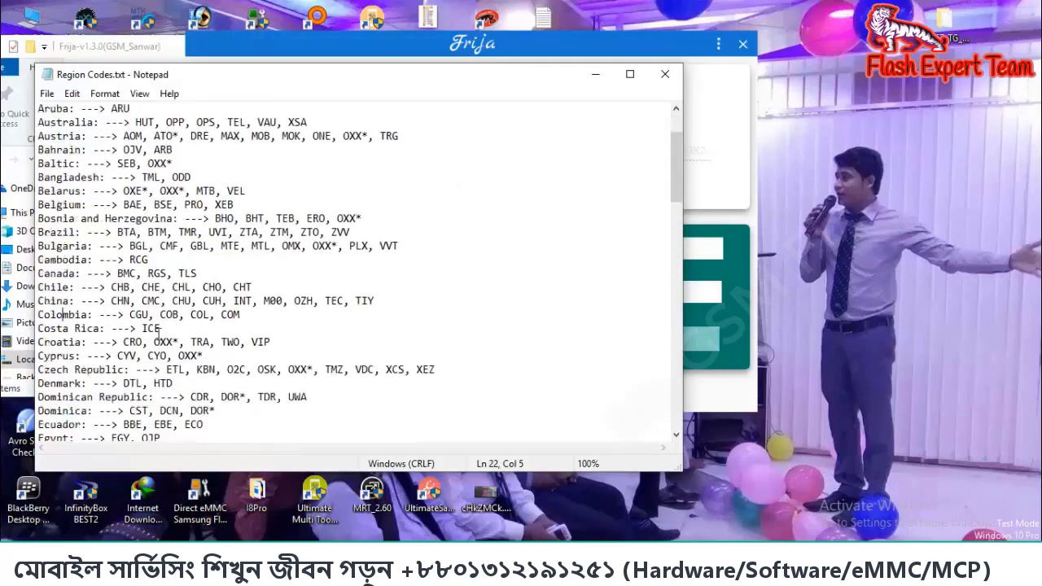
{"action": "scroll", "coordinate": [301, 364], "scroll_direction": "down", "scroll_amount": 2}
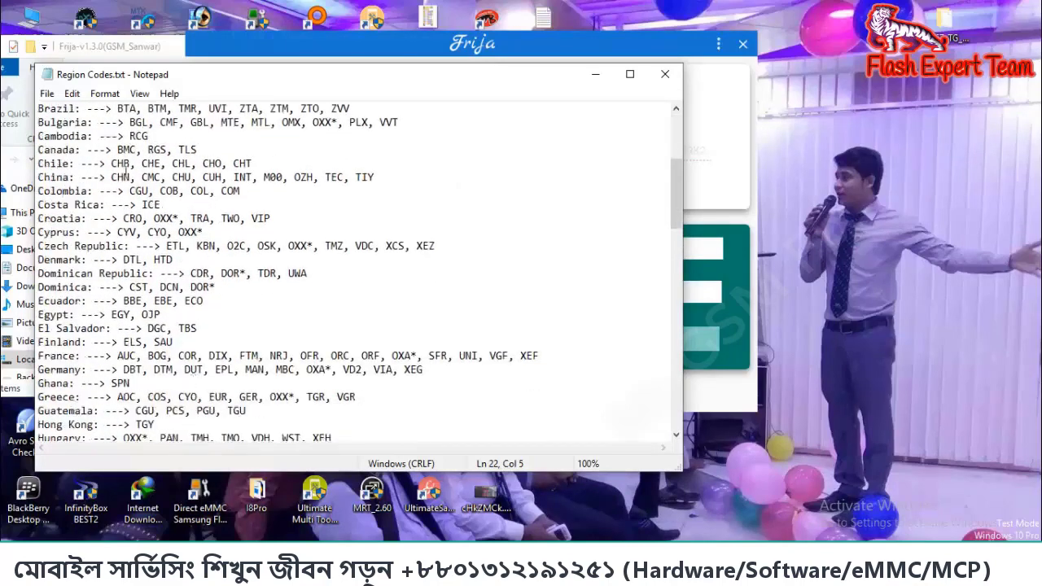
{"action": "scroll", "coordinate": [75, 342], "scroll_direction": "down", "scroll_amount": 2}
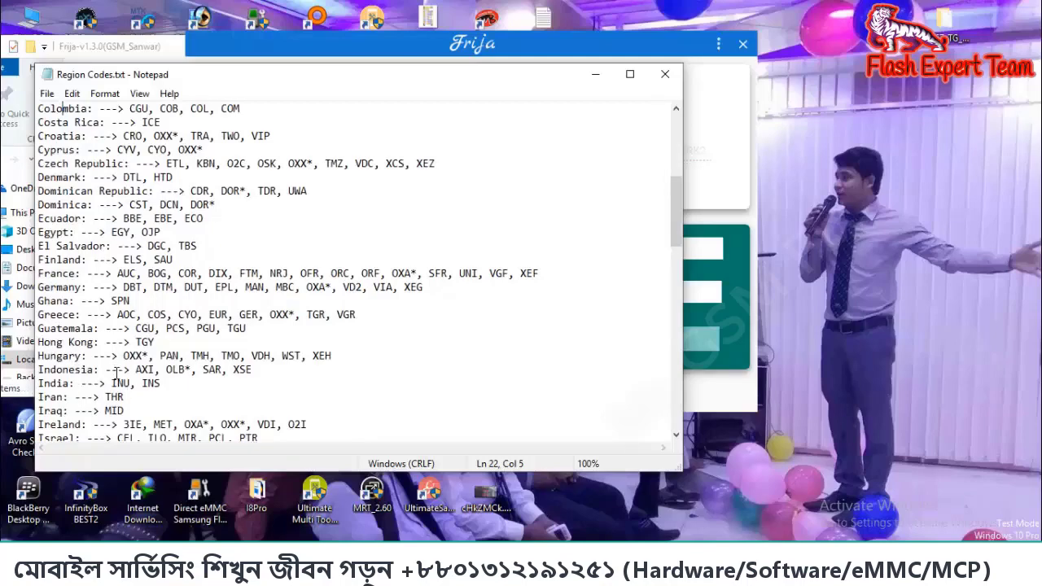
{"action": "left_click", "coordinate": [138, 388]}
{"action": "left_click_drag", "start_coordinate": [138, 388], "coordinate": [163, 389]}
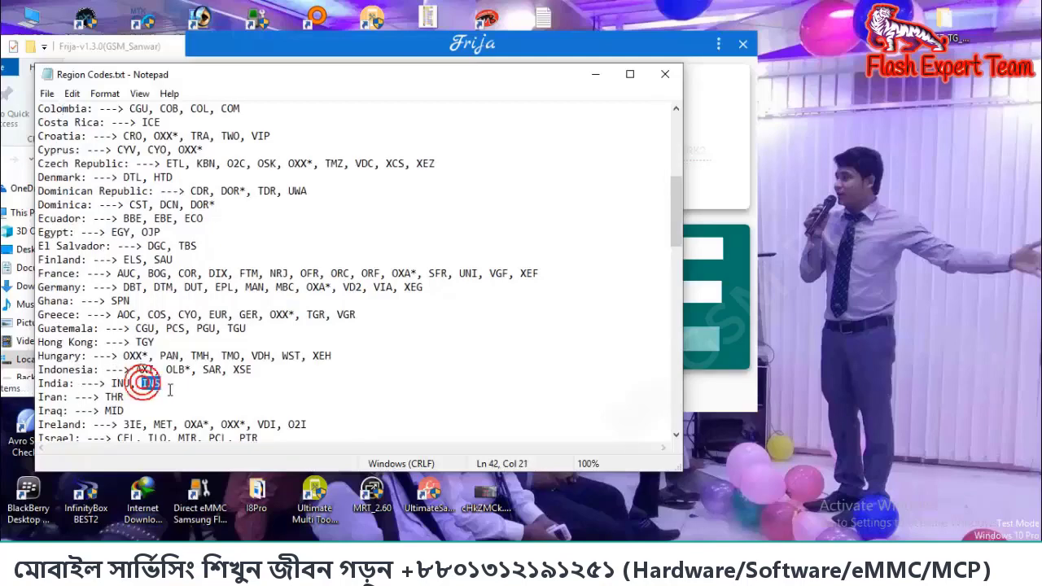
{"action": "right_click", "coordinate": [151, 381]}
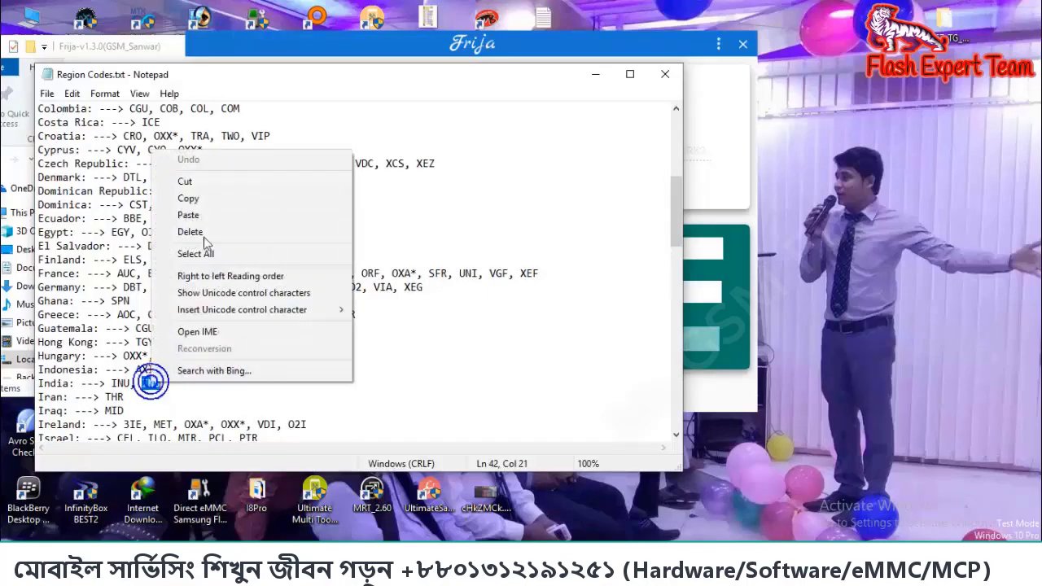
{"action": "left_click", "coordinate": [203, 198]}
Change Frija's Model field from SM-J700H to SM-J700F.
{"action": "left_click", "coordinate": [480, 44]}
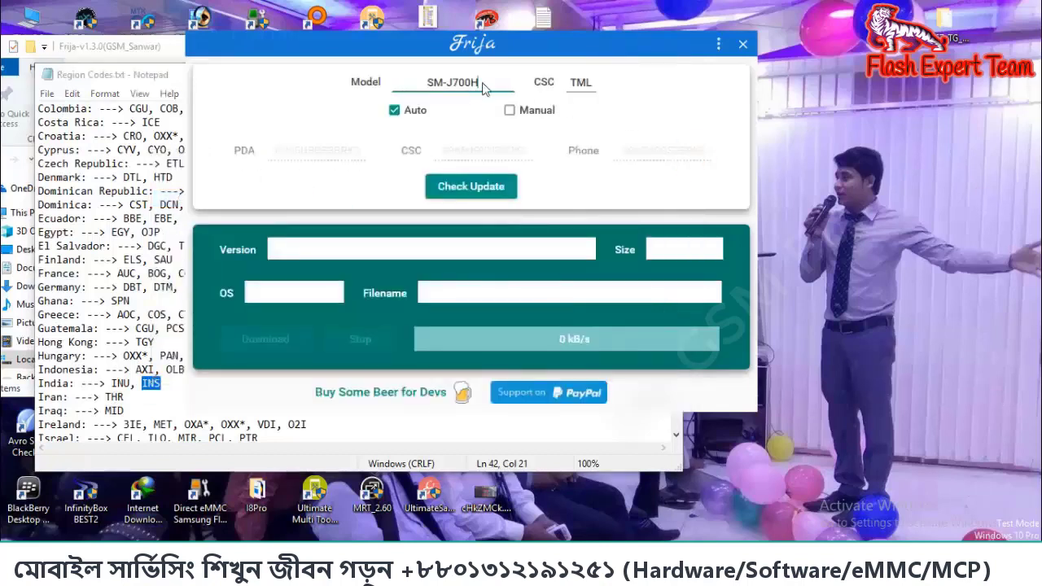
{"action": "left_click", "coordinate": [446, 91]}
{"action": "left_click_drag", "start_coordinate": [473, 95], "coordinate": [484, 89]}
{"action": "type", "text": "F"}
Paste INS over TML in the CSC field and check for the latest firmware.
{"action": "left_click_drag", "start_coordinate": [593, 88], "coordinate": [568, 81]}
{"action": "right_click", "coordinate": [579, 85]}
{"action": "left_click", "coordinate": [619, 151]}
{"action": "left_click", "coordinate": [489, 191]}
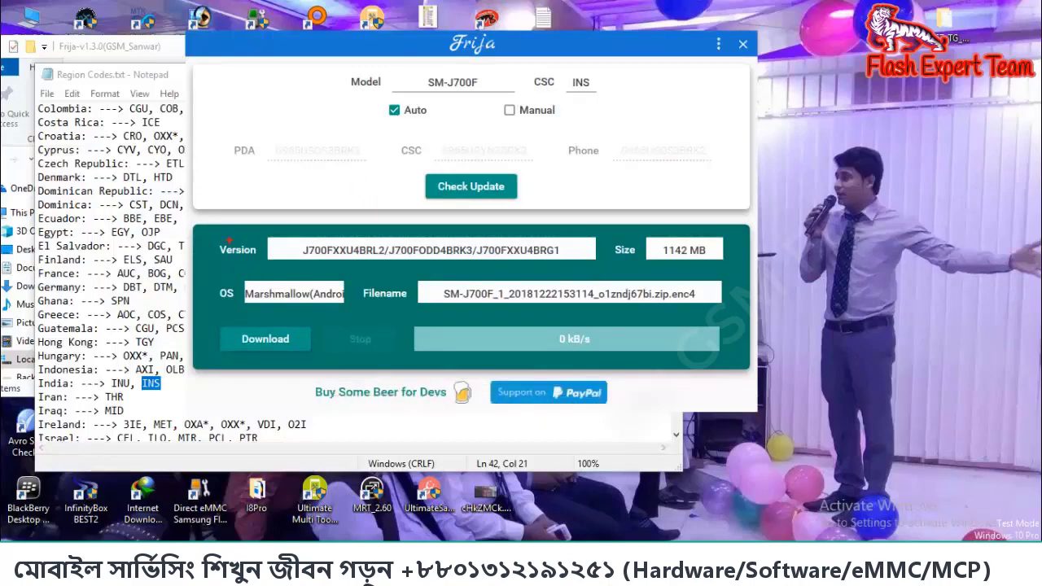
{"action": "left_click_drag", "start_coordinate": [211, 241], "coordinate": [408, 259]}
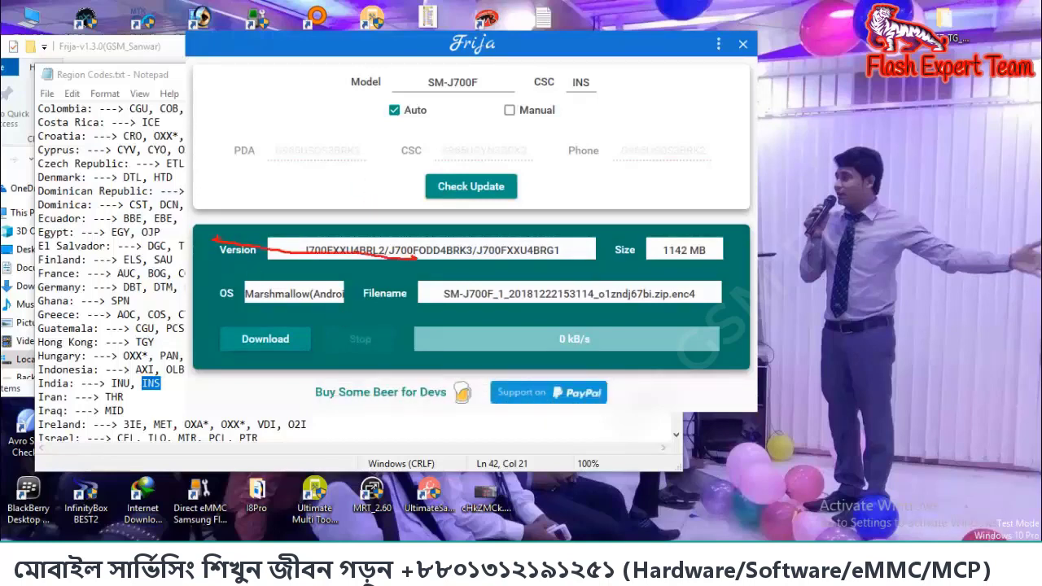
Mark up the found firmware's result fields with the screen pen, then clear the markings.
{"action": "key", "text": "Escape"}
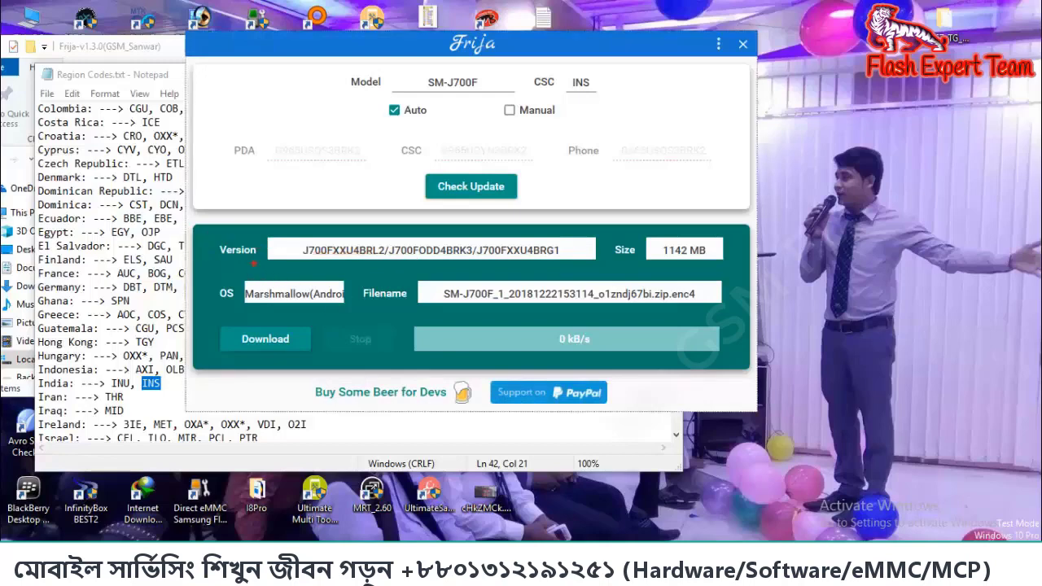
{"action": "left_click_drag", "start_coordinate": [329, 260], "coordinate": [607, 268]}
{"action": "mouse_move", "coordinate": [645, 238]}
{"action": "left_mouse_down"}
{"action": "mouse_move", "coordinate": [725, 240]}
{"action": "mouse_move", "coordinate": [737, 266]}
{"action": "left_mouse_up"}
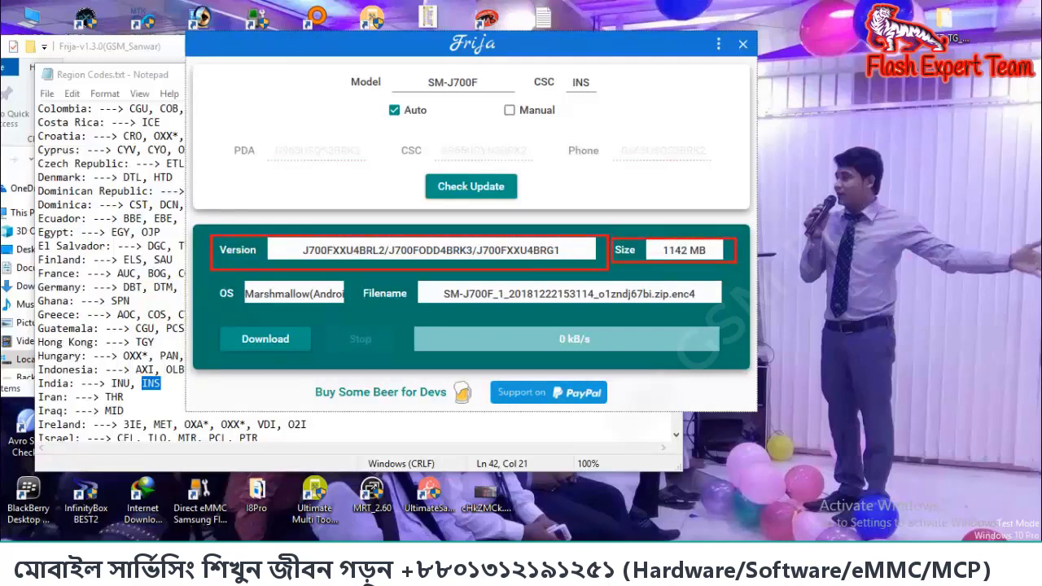
{"action": "left_click_drag", "start_coordinate": [220, 282], "coordinate": [355, 308]}
{"action": "mouse_move", "coordinate": [409, 276]}
{"action": "left_mouse_down"}
{"action": "mouse_move", "coordinate": [583, 318]}
{"action": "mouse_move", "coordinate": [721, 305]}
{"action": "left_mouse_up"}
{"action": "left_click_drag", "start_coordinate": [668, 278], "coordinate": [420, 283]}
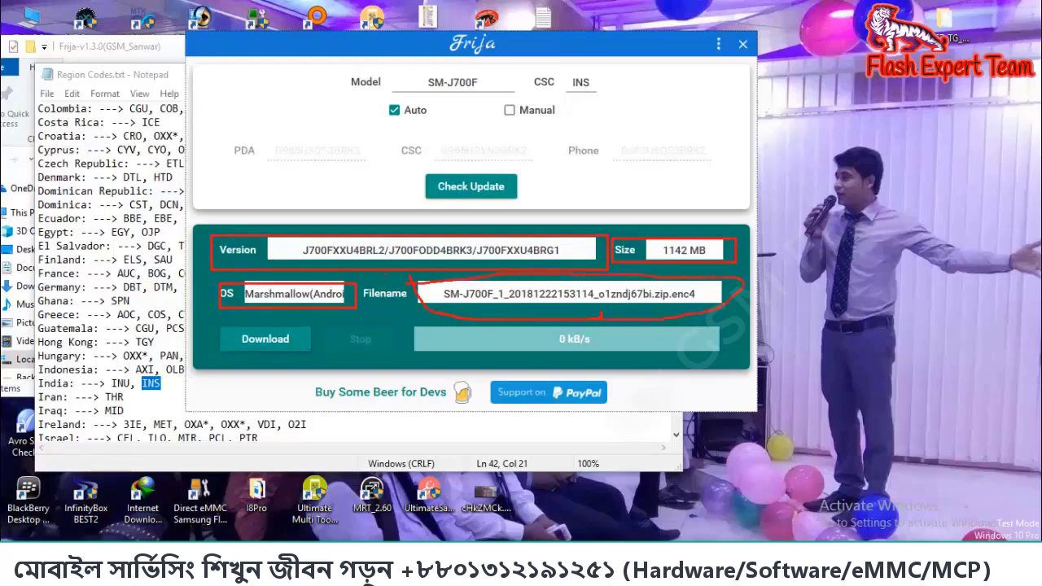
{"action": "key", "text": "Escape"}
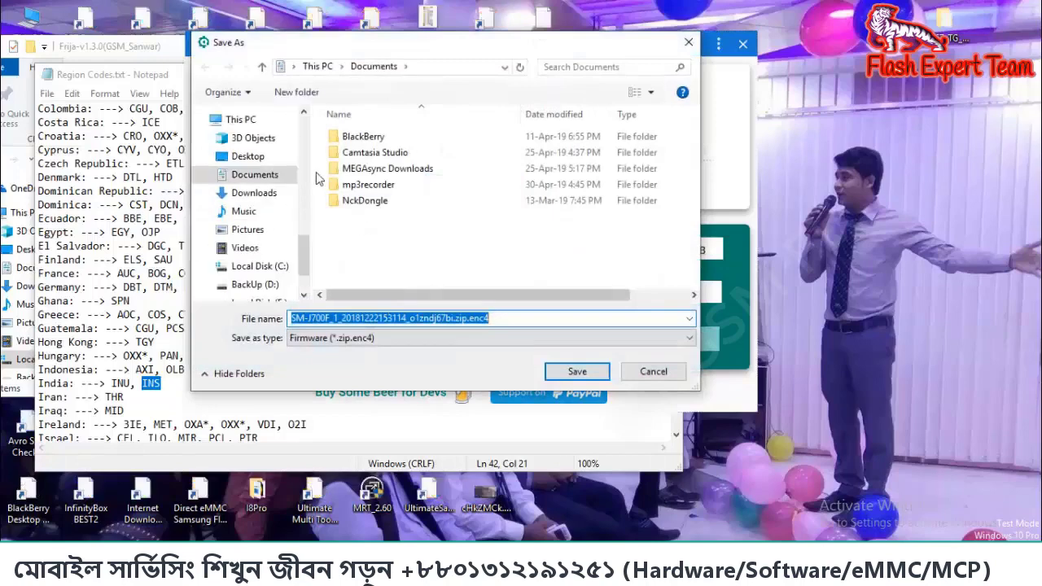
Save the SM-J700F .zip.enc4 firmware file to the Desktop to start the download.
{"action": "left_click_drag", "start_coordinate": [374, 49], "coordinate": [340, 51]}
{"action": "left_click", "coordinate": [214, 155]}
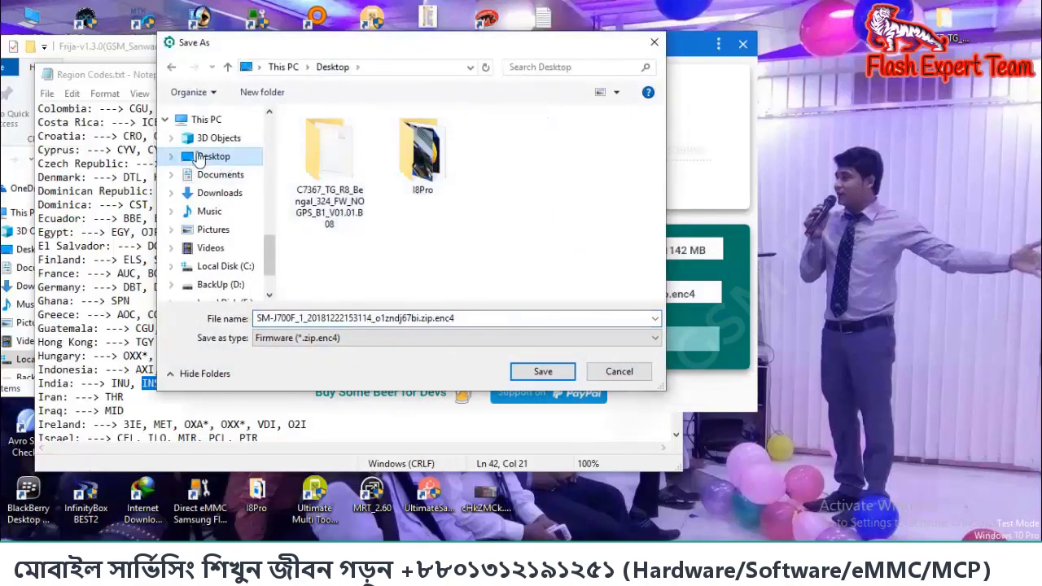
{"action": "left_click", "coordinate": [543, 372]}
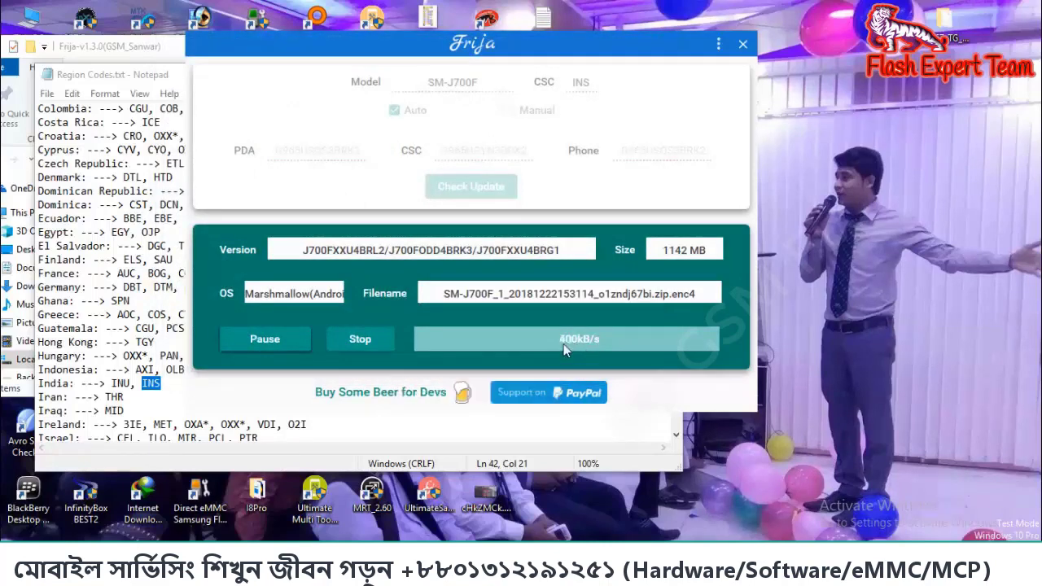
{"action": "left_click_drag", "start_coordinate": [539, 49], "coordinate": [534, 45]}
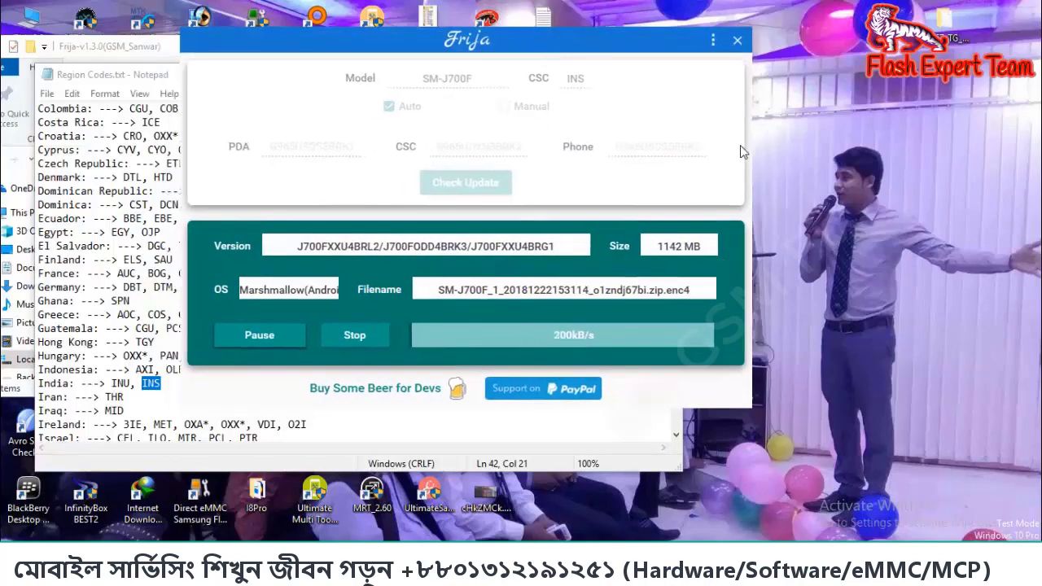
Stop the SM-J700F download and change the model to SM-J400F.
{"action": "left_click", "coordinate": [364, 341]}
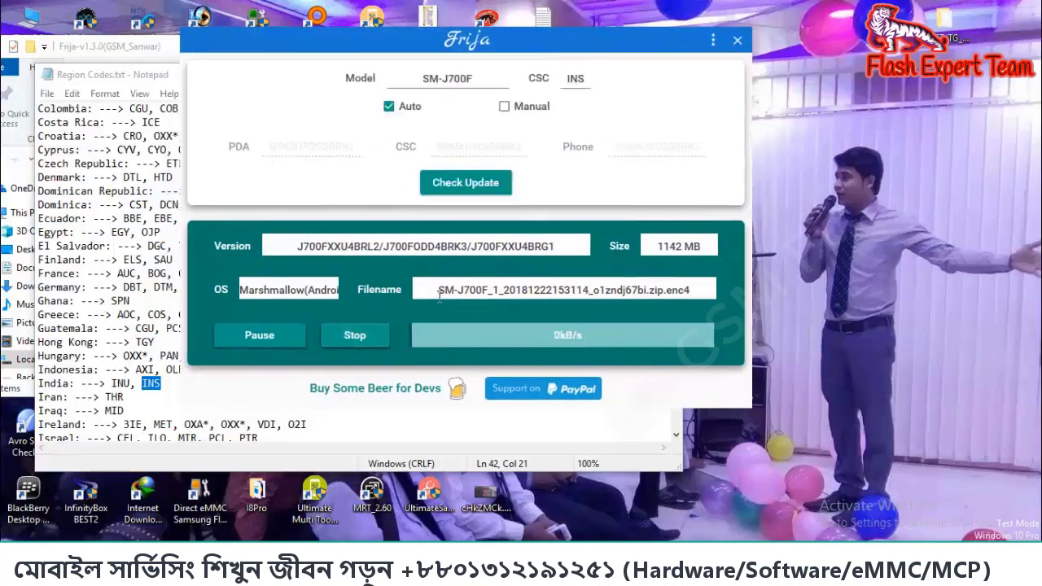
{"action": "left_click_drag", "start_coordinate": [475, 81], "coordinate": [447, 87]}
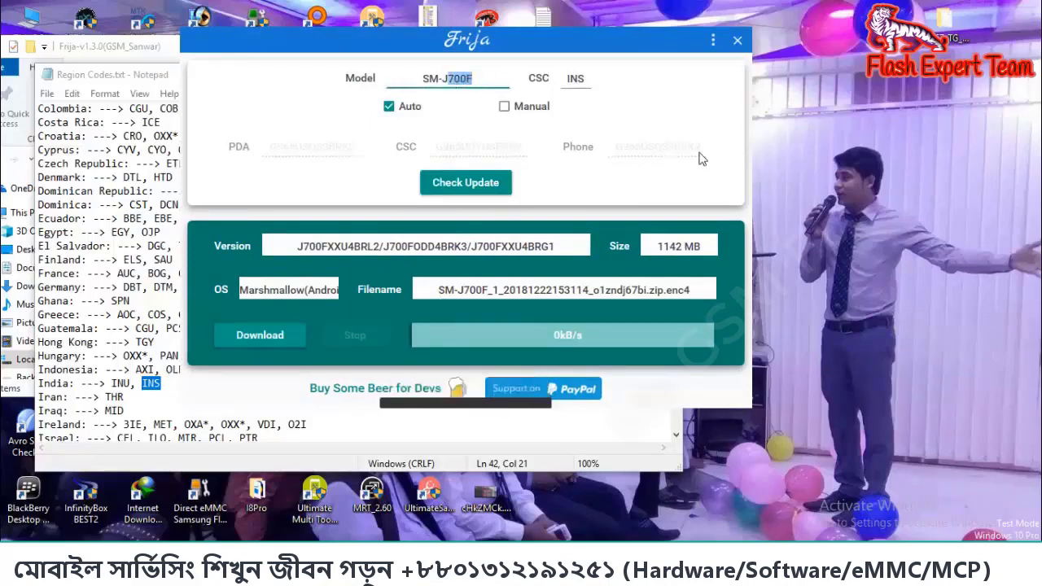
{"action": "type", "text": "400F"}
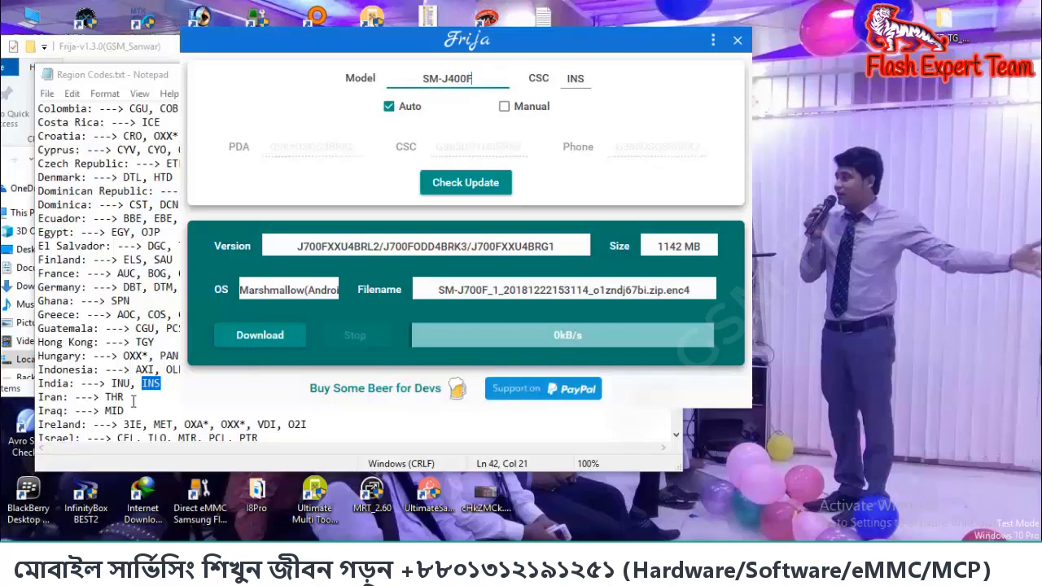
Copy the INU code from the Region Codes list in Notepad.
{"action": "left_click", "coordinate": [131, 397]}
{"action": "scroll", "coordinate": [130, 397], "scroll_direction": "down", "scroll_amount": 3}
{"action": "left_click_drag", "start_coordinate": [142, 260], "coordinate": [119, 267]}
{"action": "right_click", "coordinate": [120, 264]}
{"action": "left_click", "coordinate": [167, 303]}
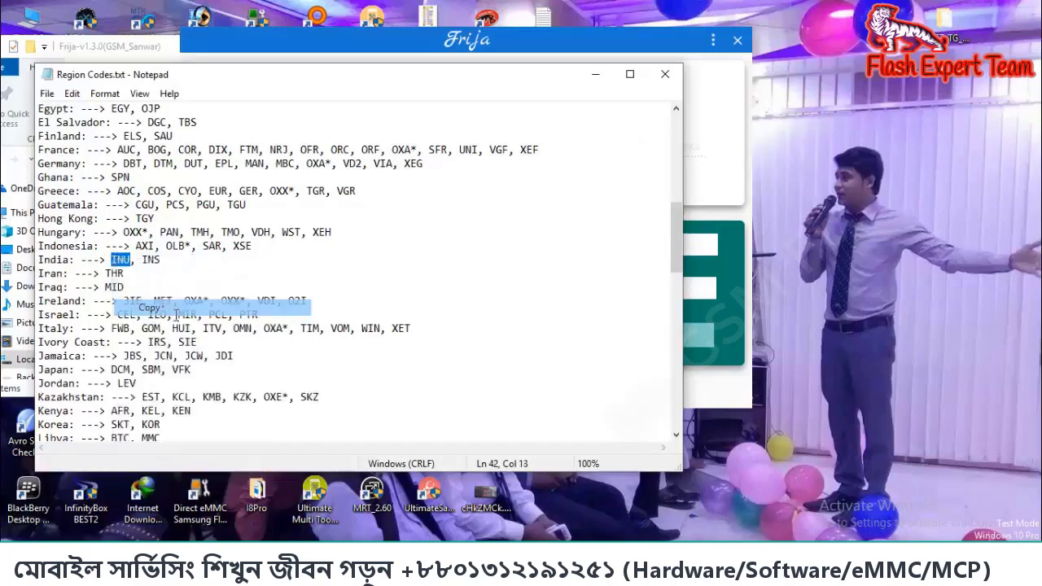
Enter model SM-J400F with CSC INU, check for firmware, then select INS in the list.
{"action": "left_click", "coordinate": [456, 40]}
{"action": "left_click_drag", "start_coordinate": [448, 80], "coordinate": [474, 82]}
{"action": "key", "text": "BackSpace"}
{"action": "type", "text": "400"}
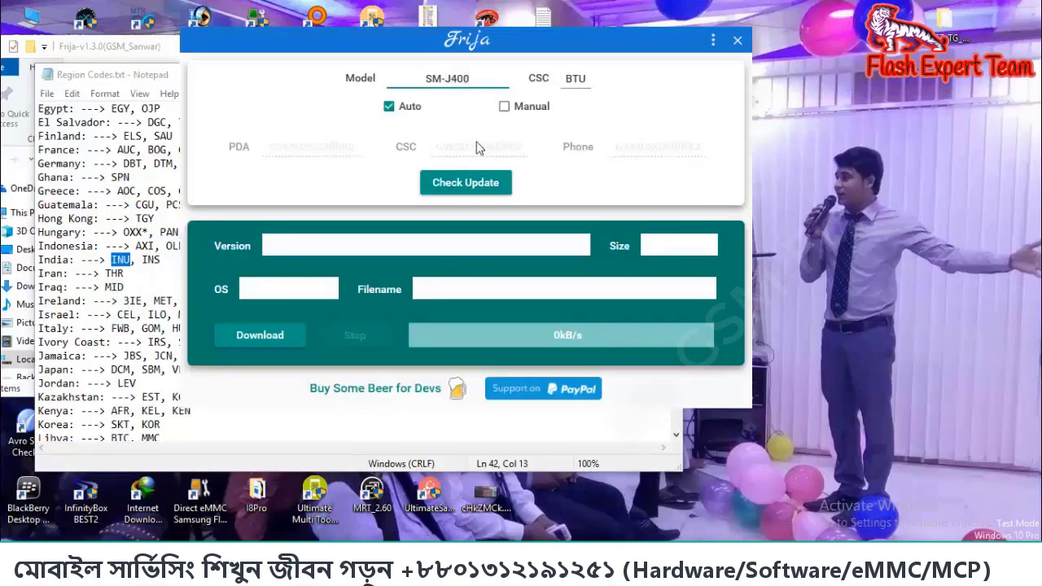
{"action": "type", "text": "F"}
{"action": "left_click_drag", "start_coordinate": [586, 80], "coordinate": [563, 86]}
{"action": "type", "text": "INU"}
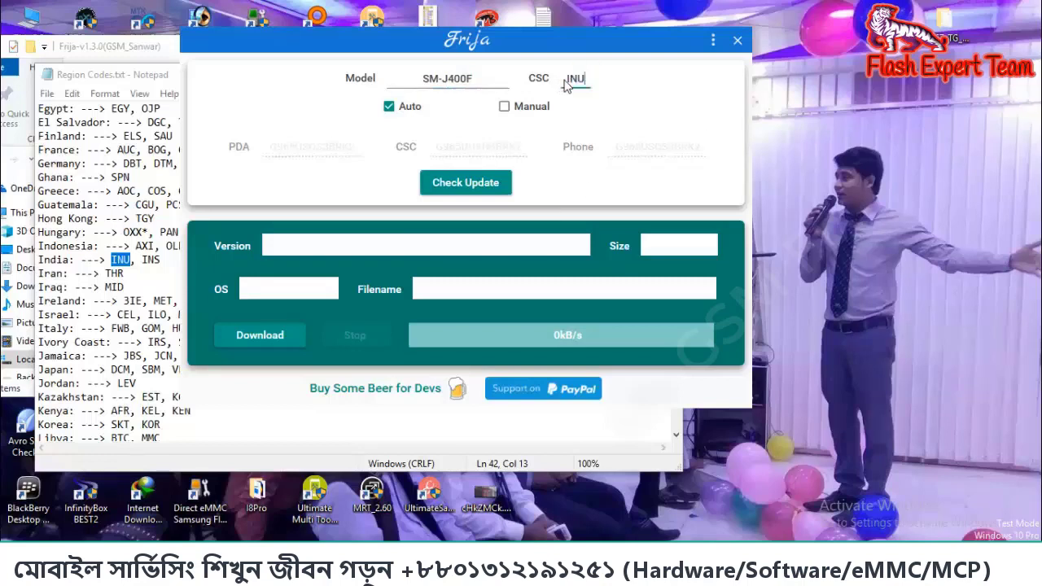
{"action": "left_click", "coordinate": [469, 184]}
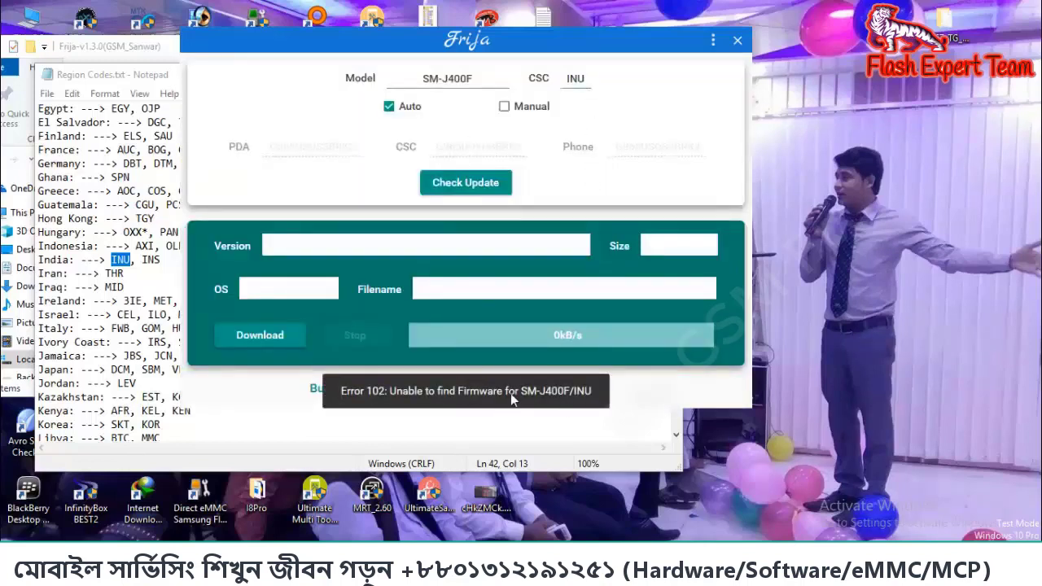
{"action": "left_click_drag", "start_coordinate": [143, 260], "coordinate": [162, 261]}
Copy the INS code from Notepad and paste it over INU in Frija's CSC field.
{"action": "right_click", "coordinate": [146, 261]}
{"action": "left_click", "coordinate": [197, 307]}
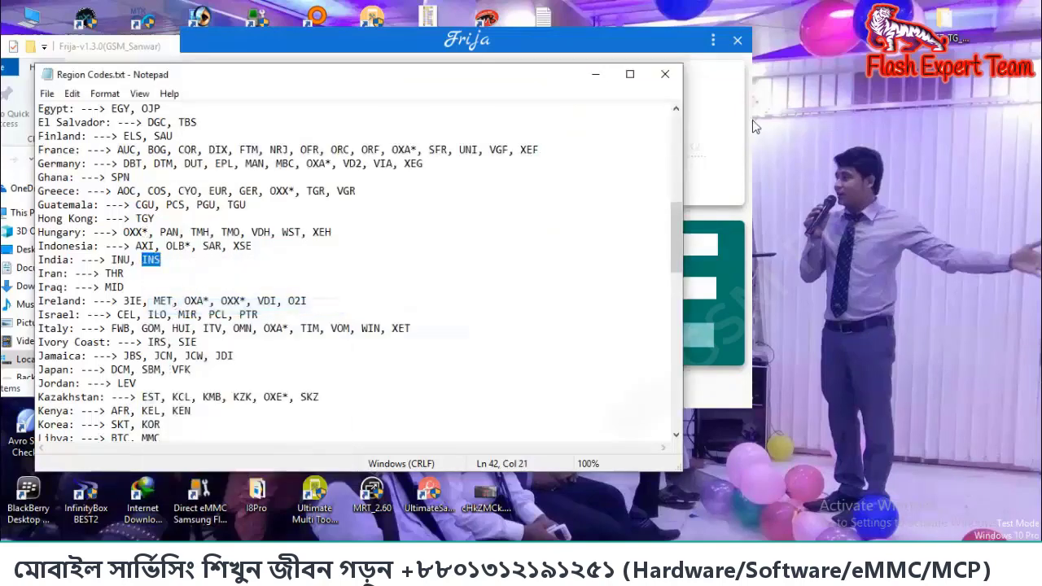
{"action": "left_click", "coordinate": [749, 119]}
{"action": "double_click", "coordinate": [573, 79]}
{"action": "right_click", "coordinate": [572, 81]}
{"action": "left_click", "coordinate": [617, 153]}
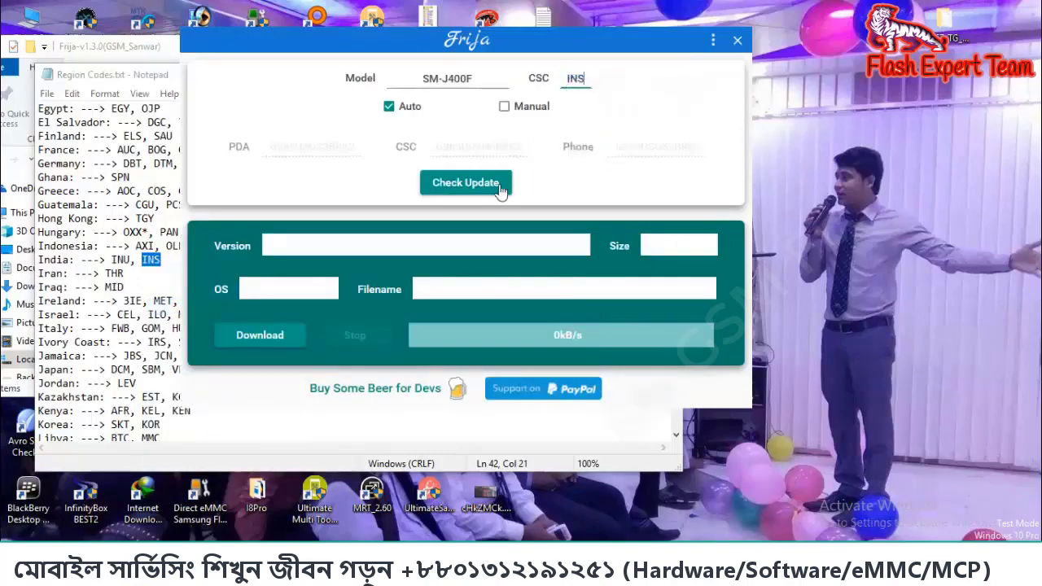
Check for SM-J400F INS firmware (Pie, 2410 MB) and bring up its save prompt.
{"action": "left_click", "coordinate": [465, 182]}
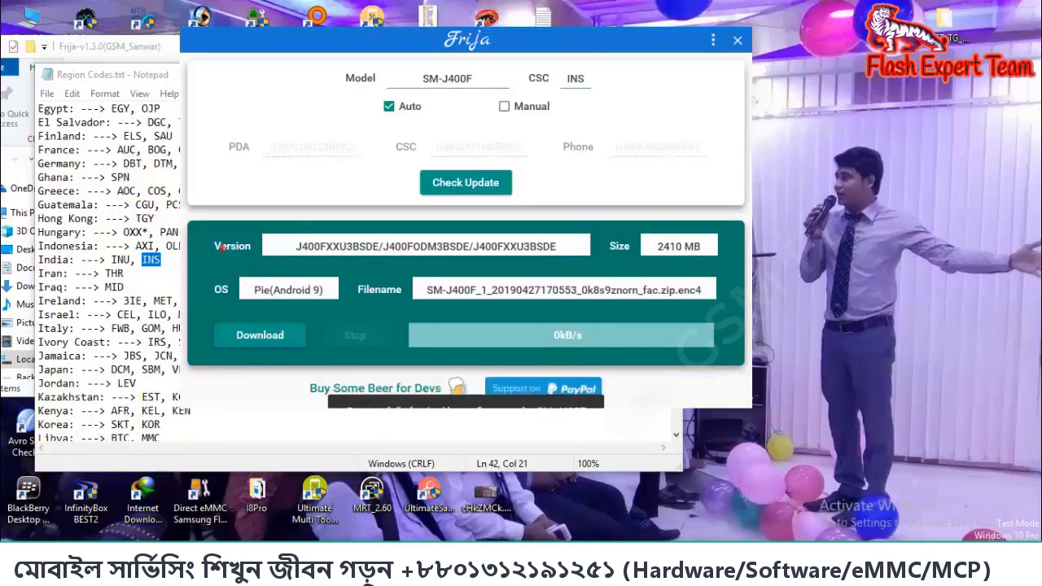
{"action": "left_click_drag", "start_coordinate": [207, 226], "coordinate": [601, 262]}
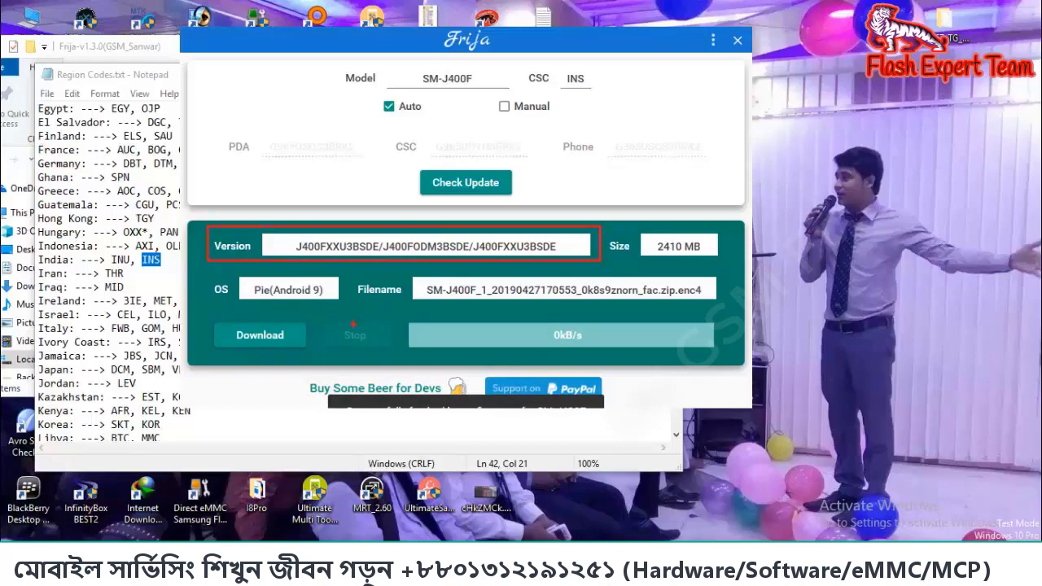
{"action": "key", "text": "Escape"}
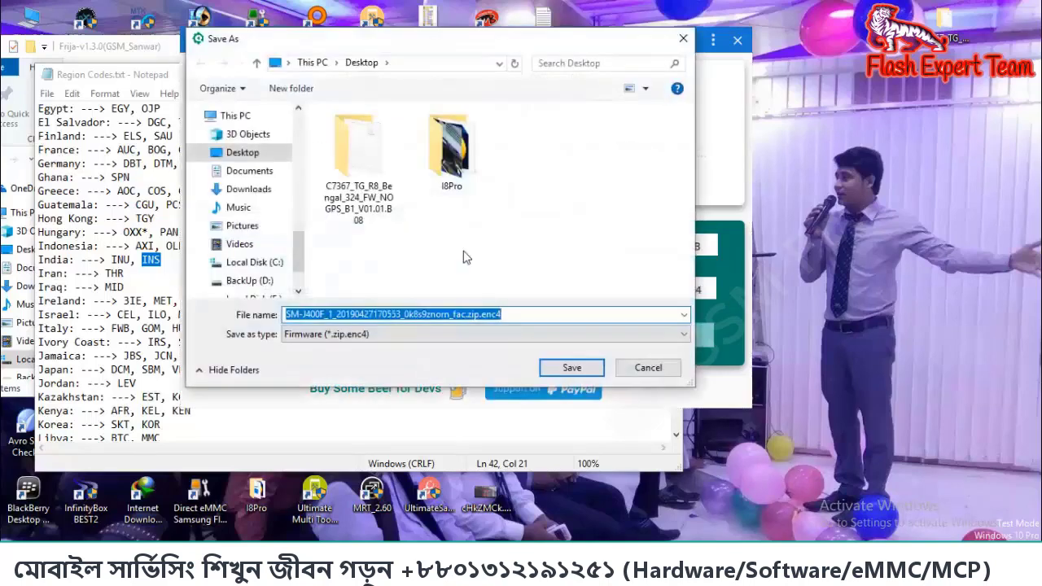
Save the SM-J400F INS firmware .zip.enc4 file to the Desktop, starting the download.
{"action": "left_click", "coordinate": [686, 32]}
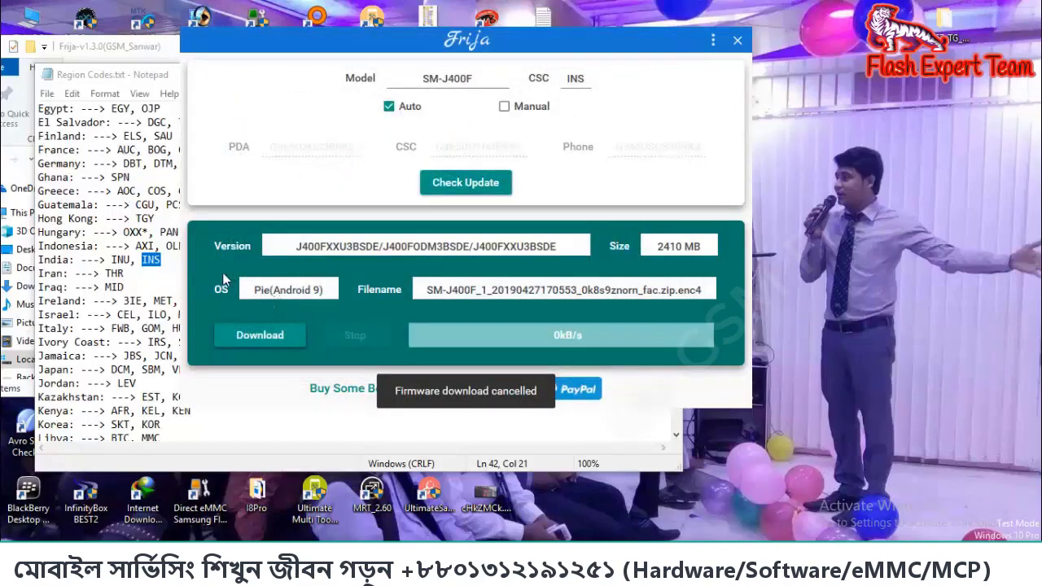
{"action": "left_click_drag", "start_coordinate": [232, 287], "coordinate": [294, 305]}
{"action": "key", "text": "Escape"}
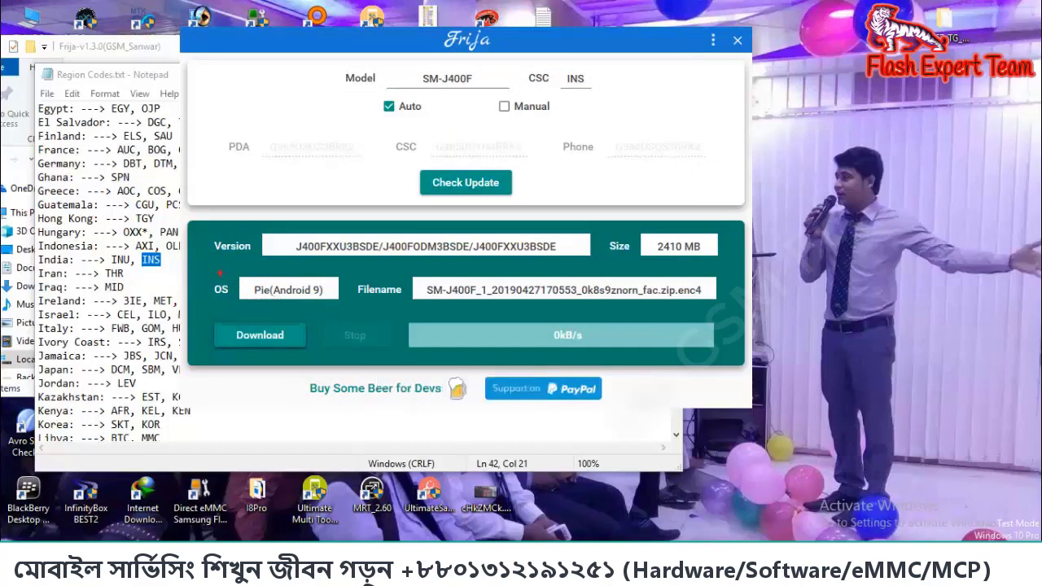
{"action": "left_click_drag", "start_coordinate": [209, 273], "coordinate": [353, 309]}
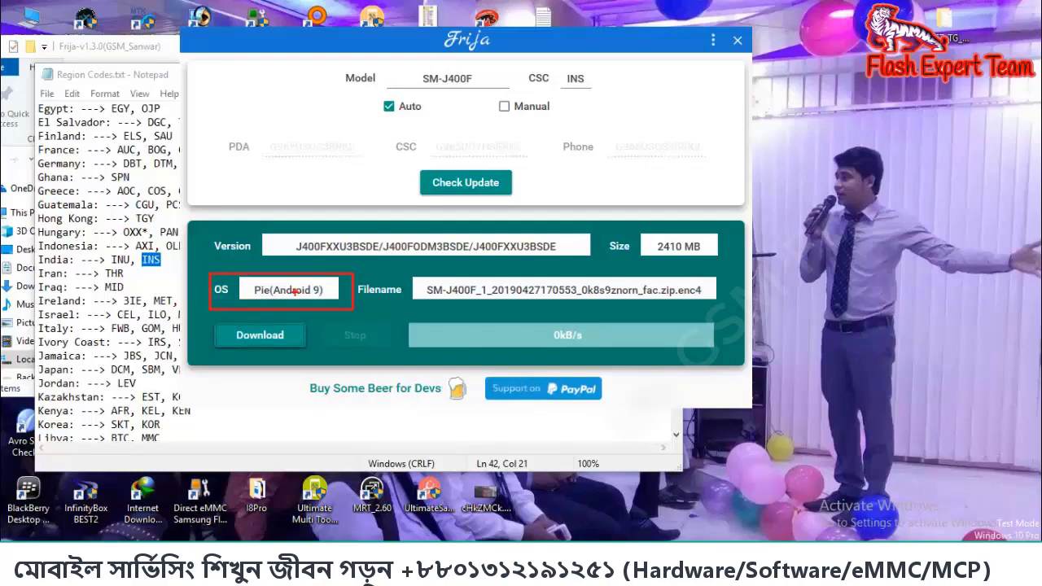
{"action": "key", "text": "Escape"}
{"action": "key", "text": "Return"}
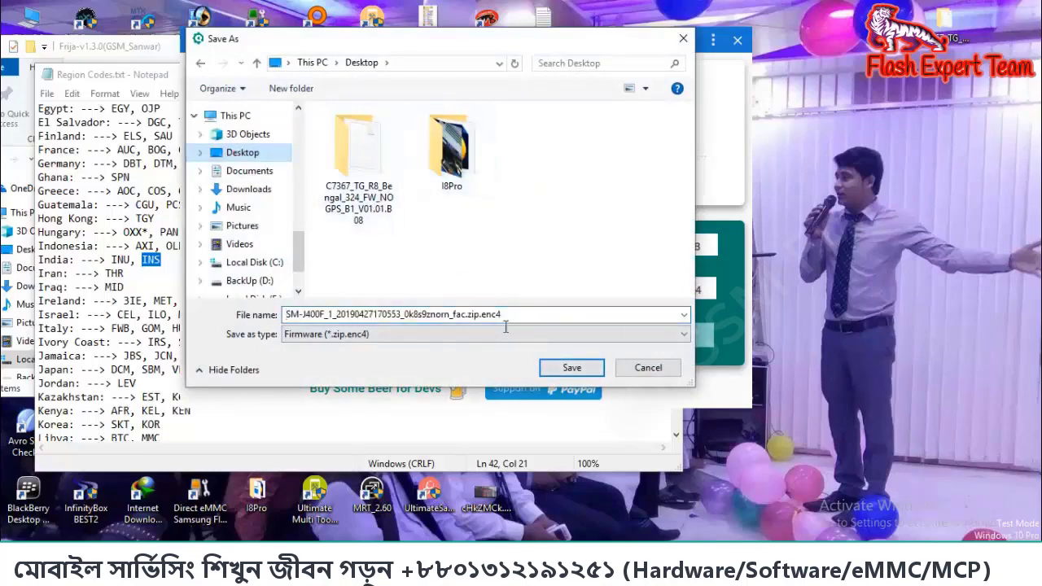
{"action": "left_click", "coordinate": [583, 368]}
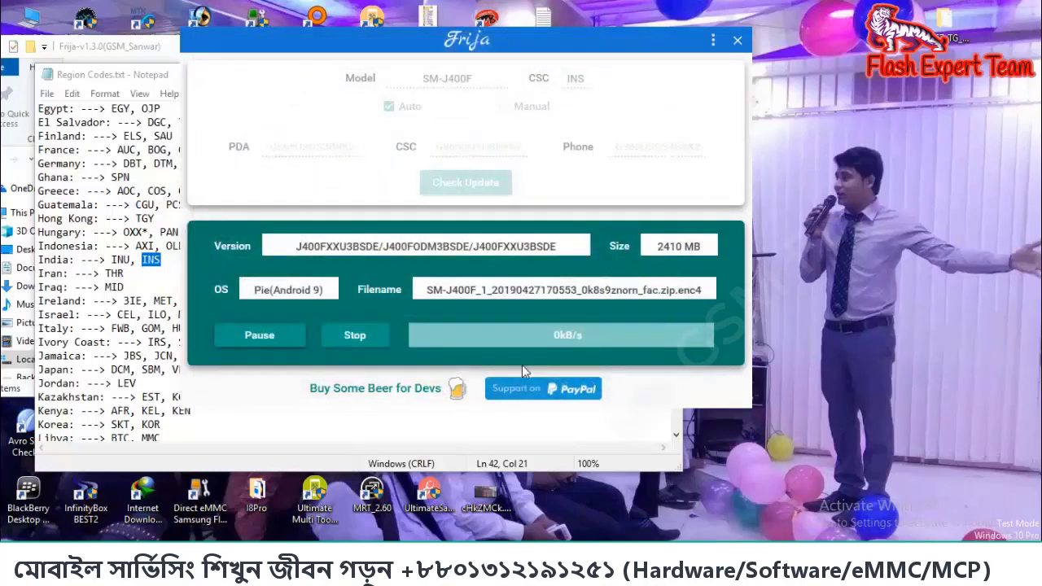